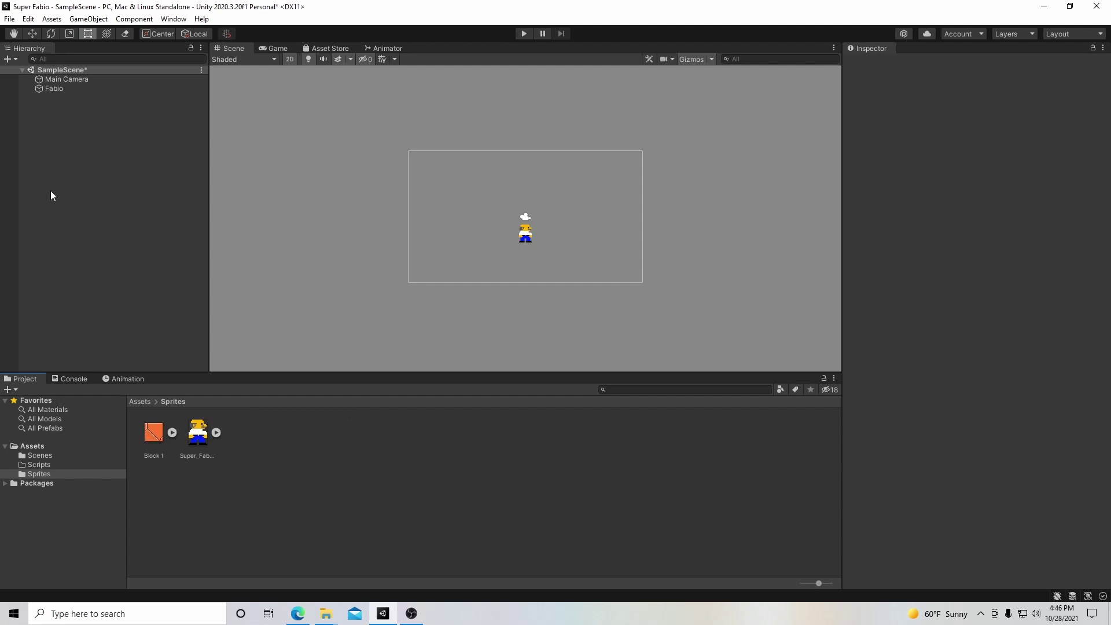
{"action": "left_click", "coordinate": [62, 88]}
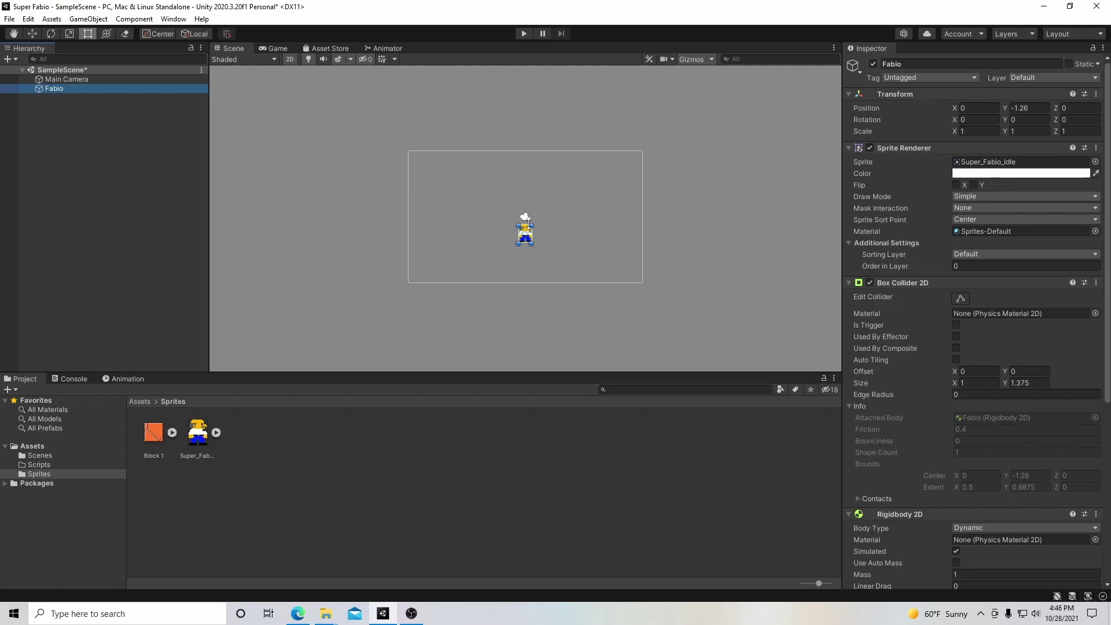
{"action": "scroll", "coordinate": [935, 360], "scroll_direction": "down", "scroll_amount": 6}
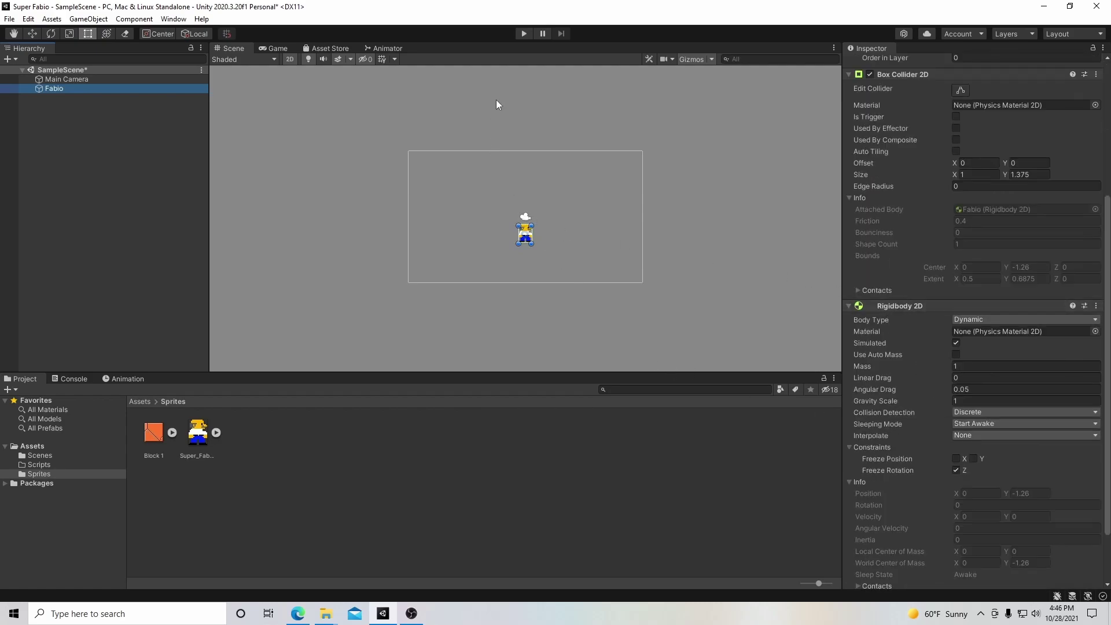
{"action": "left_click", "coordinate": [523, 34]}
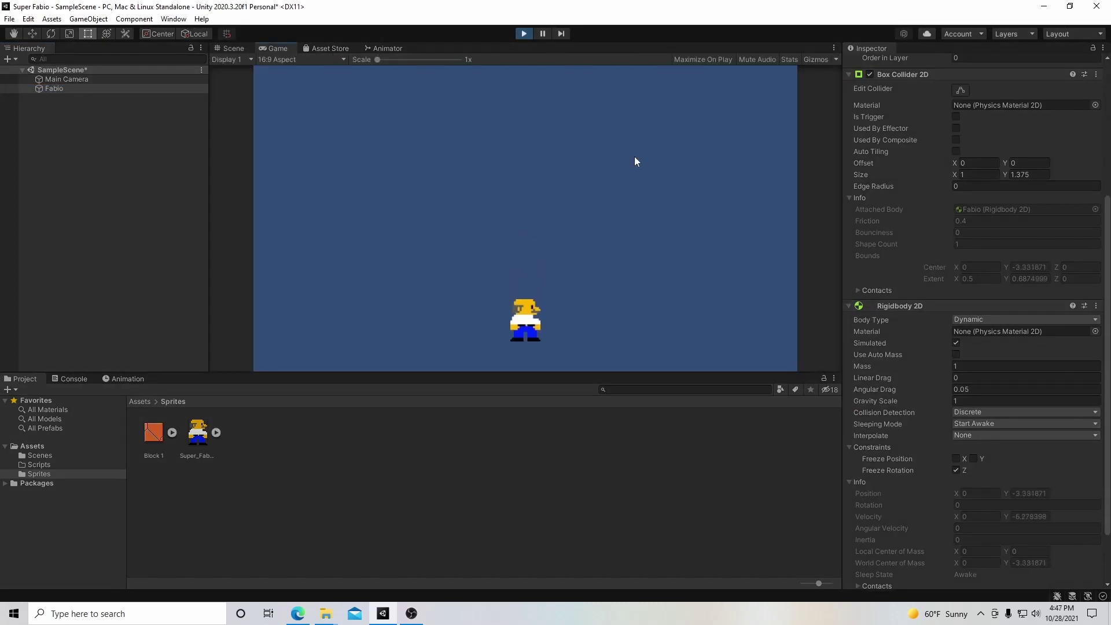
{"action": "scroll", "coordinate": [896, 273], "scroll_direction": "up", "scroll_amount": 5}
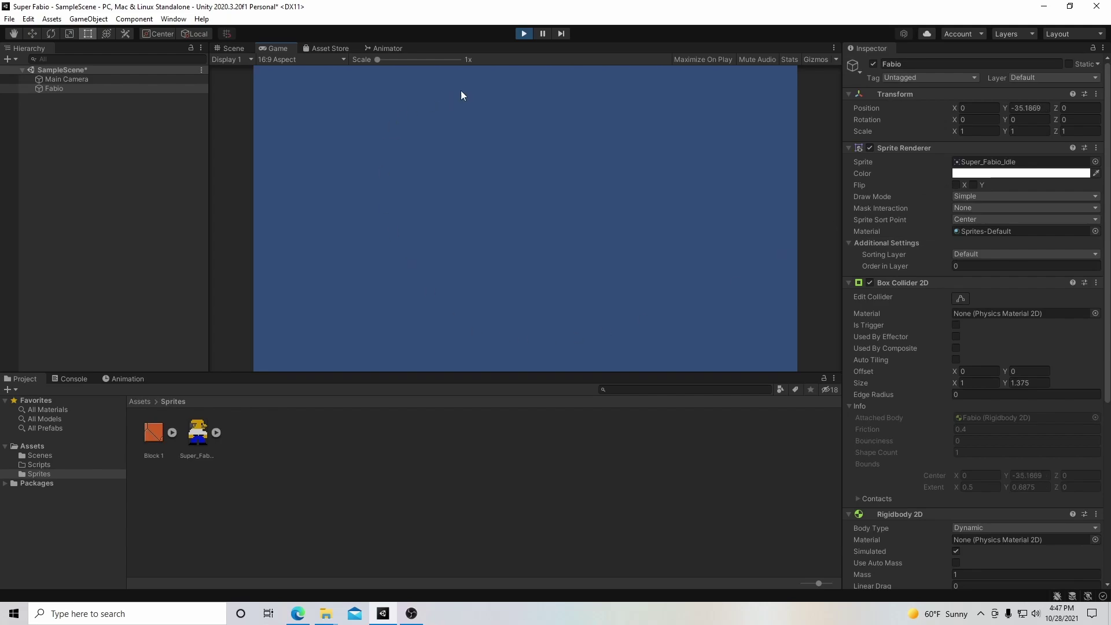
{"action": "left_click", "coordinate": [524, 33]}
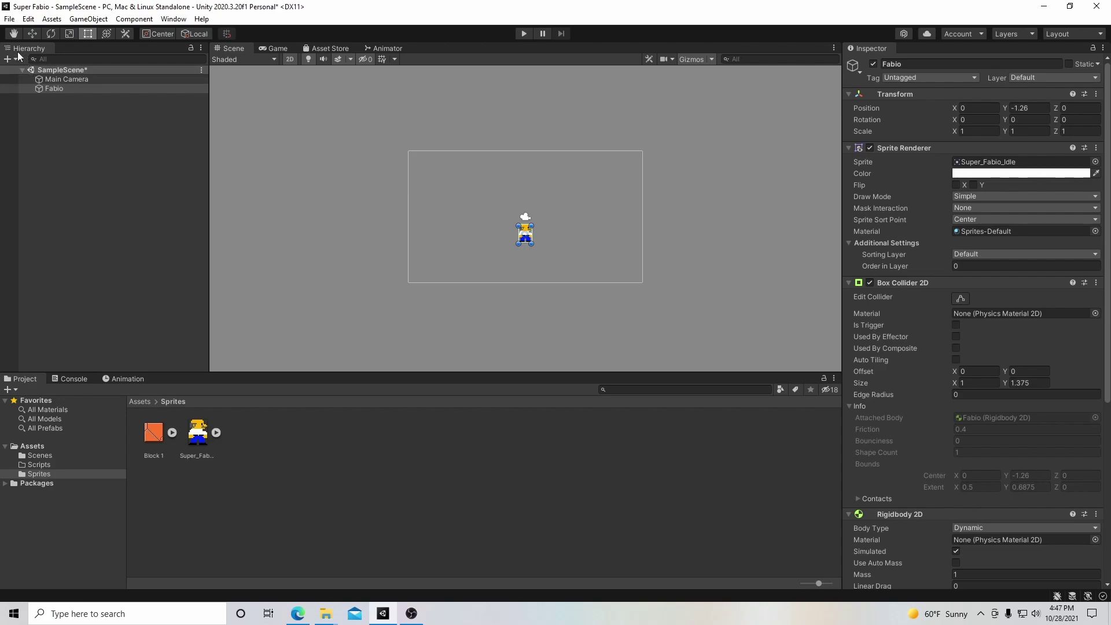
Add a 2D Object > Tilemap > Rectangular from the Hierarchy, creating a Grid with its Tilemap.
{"action": "right_click", "coordinate": [37, 109]}
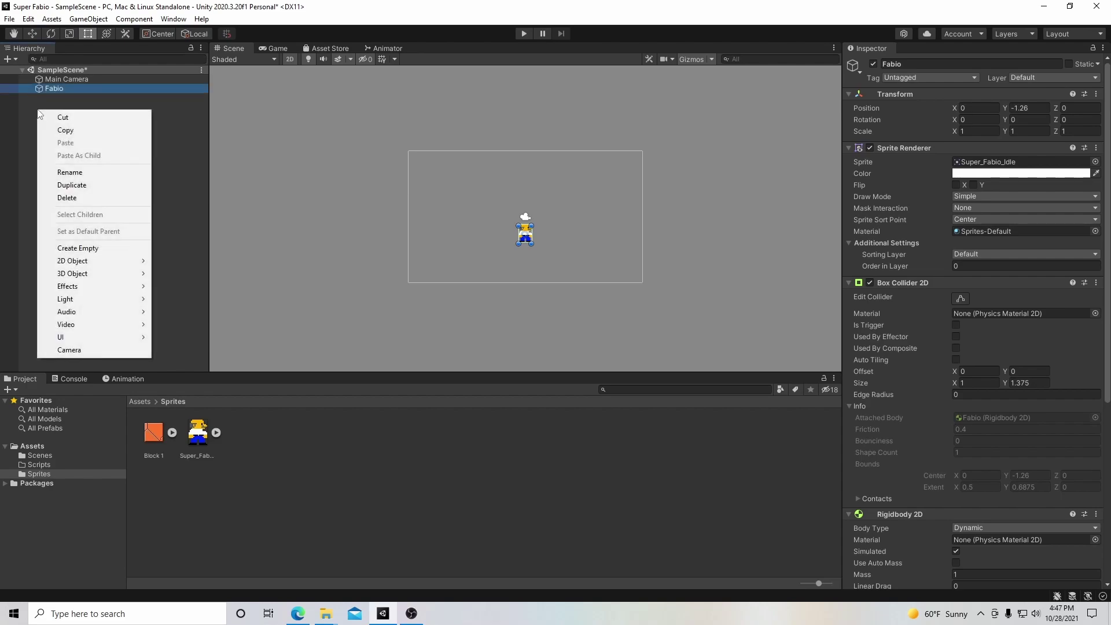
{"action": "mouse_move", "coordinate": [106, 262]}
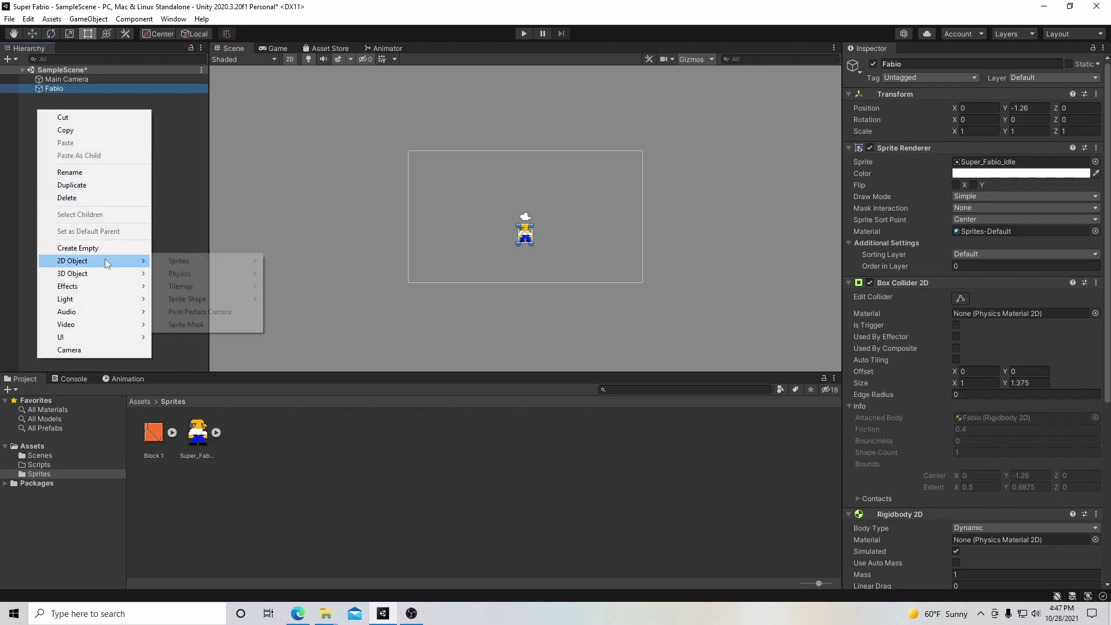
{"action": "mouse_move", "coordinate": [195, 287]}
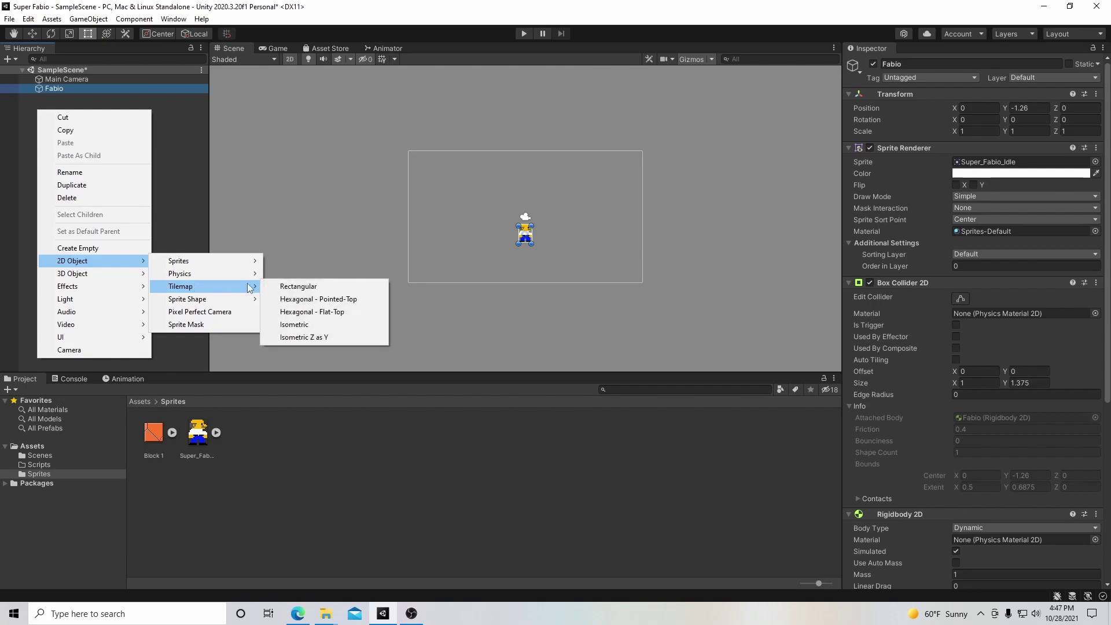
{"action": "left_click", "coordinate": [298, 286]}
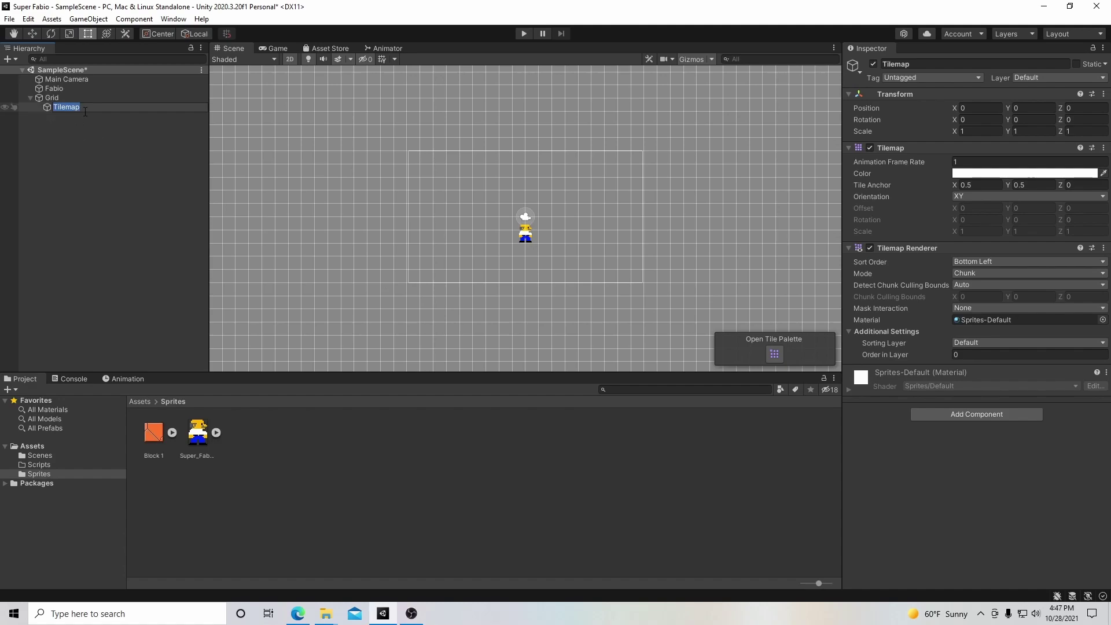
Rename the tilemap to Ground and open the Tile Palette.
{"action": "type", "text": "Ground"}
{"action": "key", "text": "Return"}
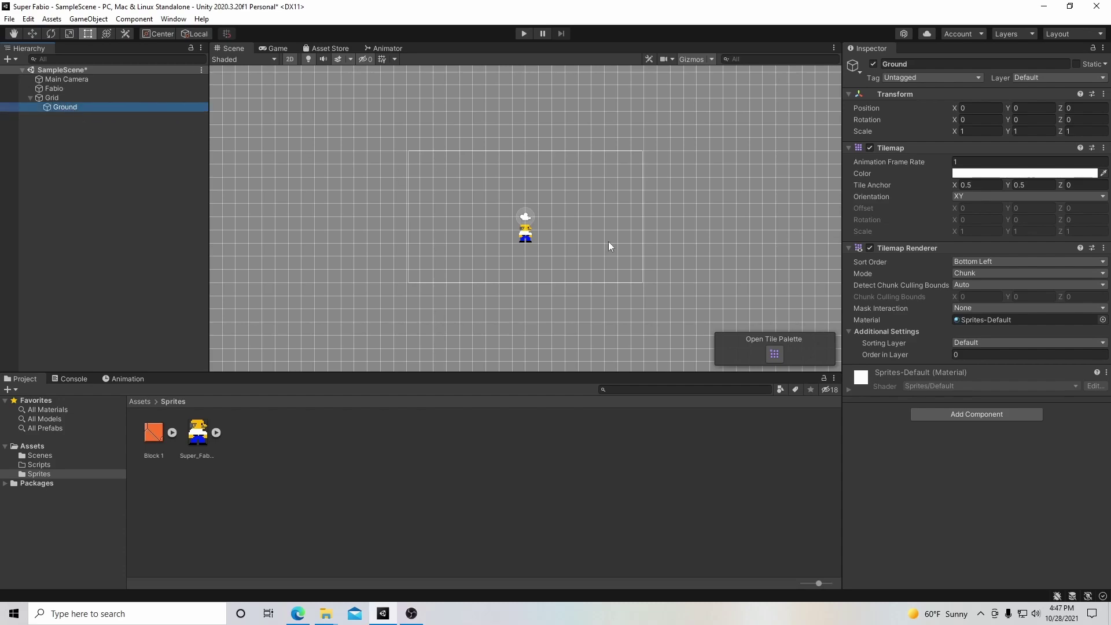
{"action": "left_click", "coordinate": [778, 348]}
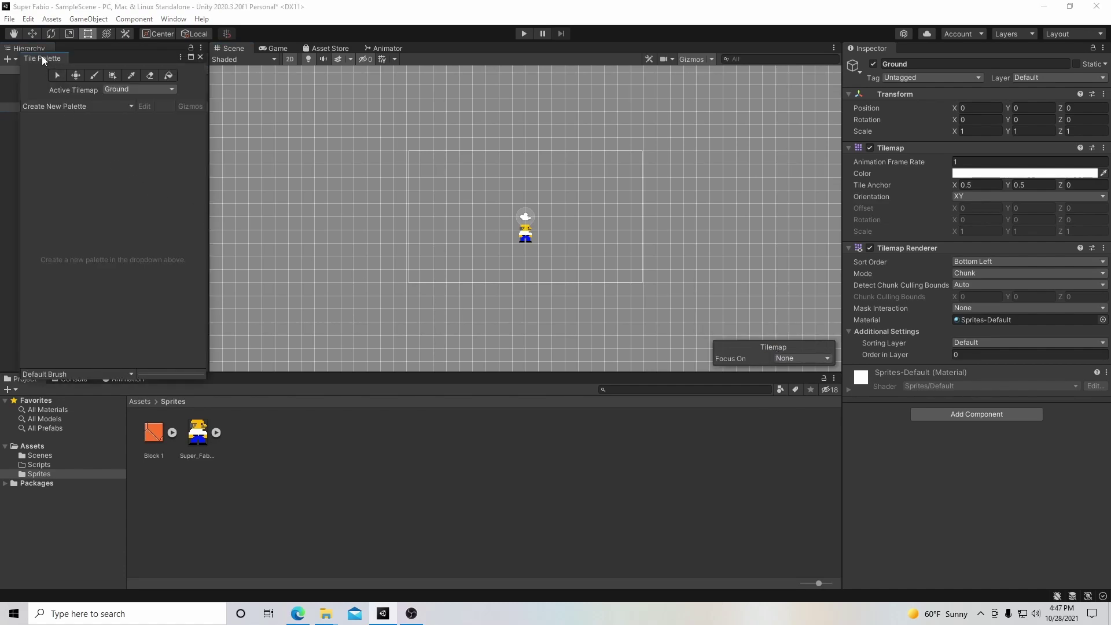
Dock the Tile Palette as a tab beside the Hierarchy.
{"action": "left_click_drag", "start_coordinate": [58, 54], "coordinate": [68, 47]}
{"action": "left_click", "coordinate": [23, 46]}
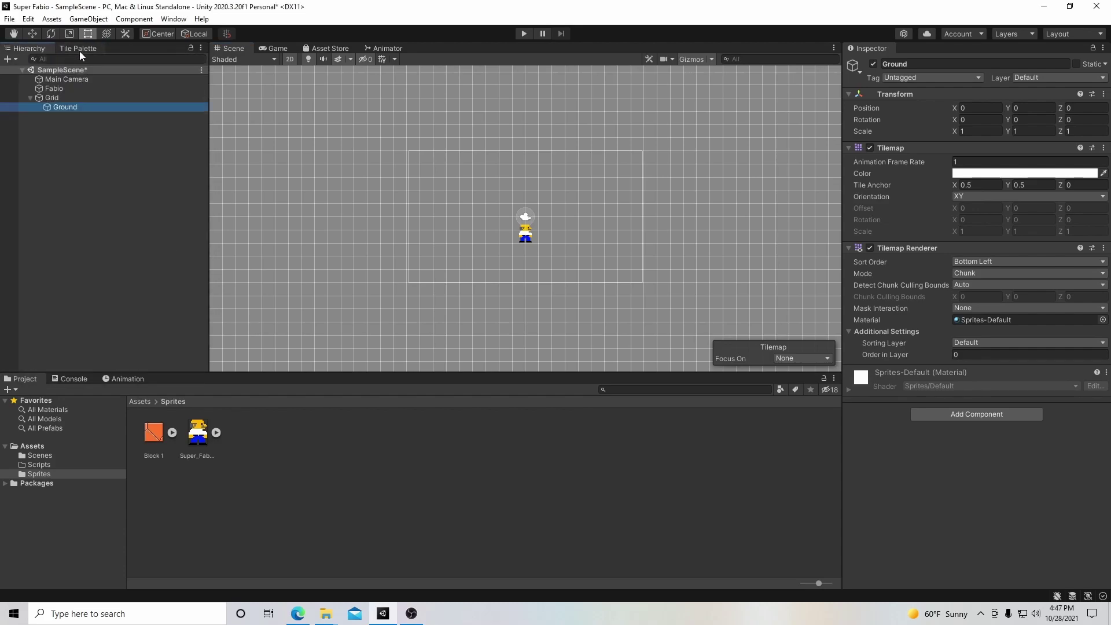
{"action": "left_click", "coordinate": [85, 46]}
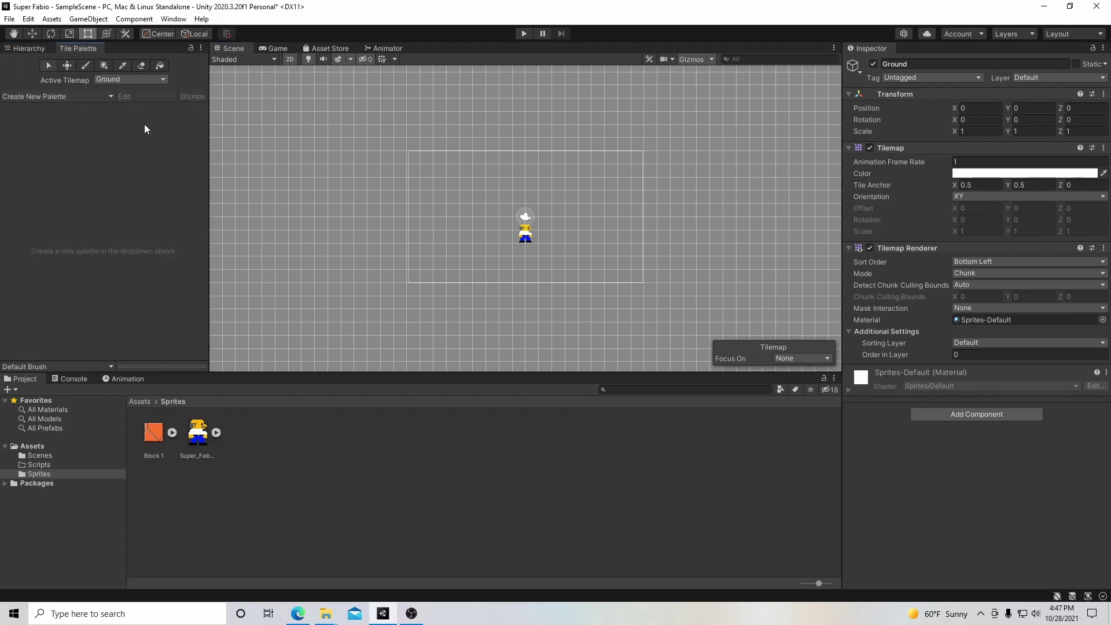
{"action": "left_click", "coordinate": [23, 49]}
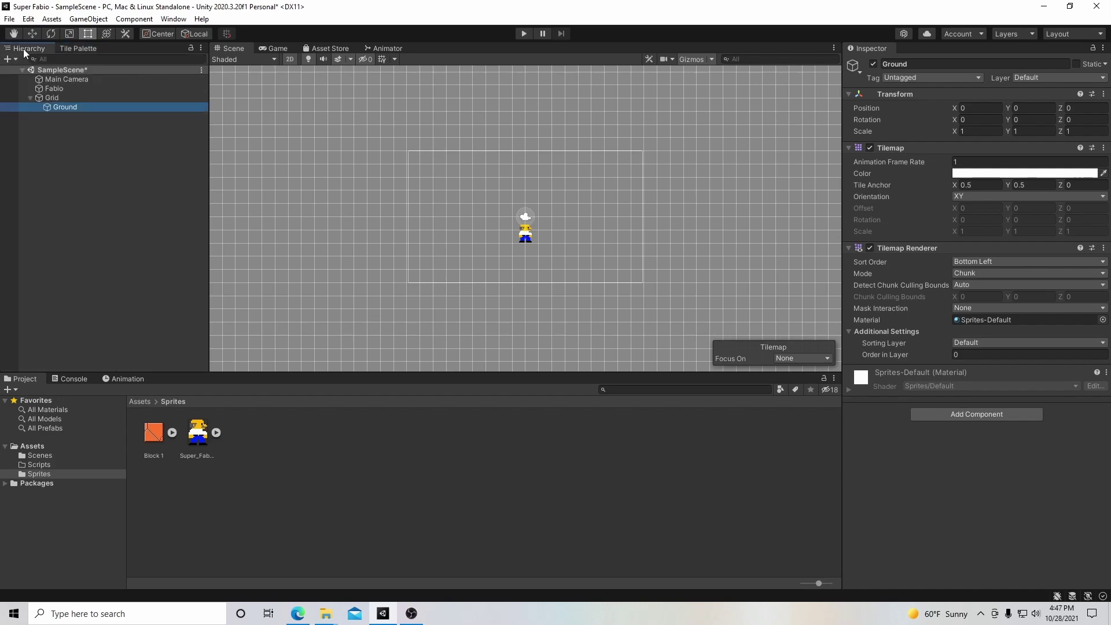
{"action": "left_click", "coordinate": [78, 50]}
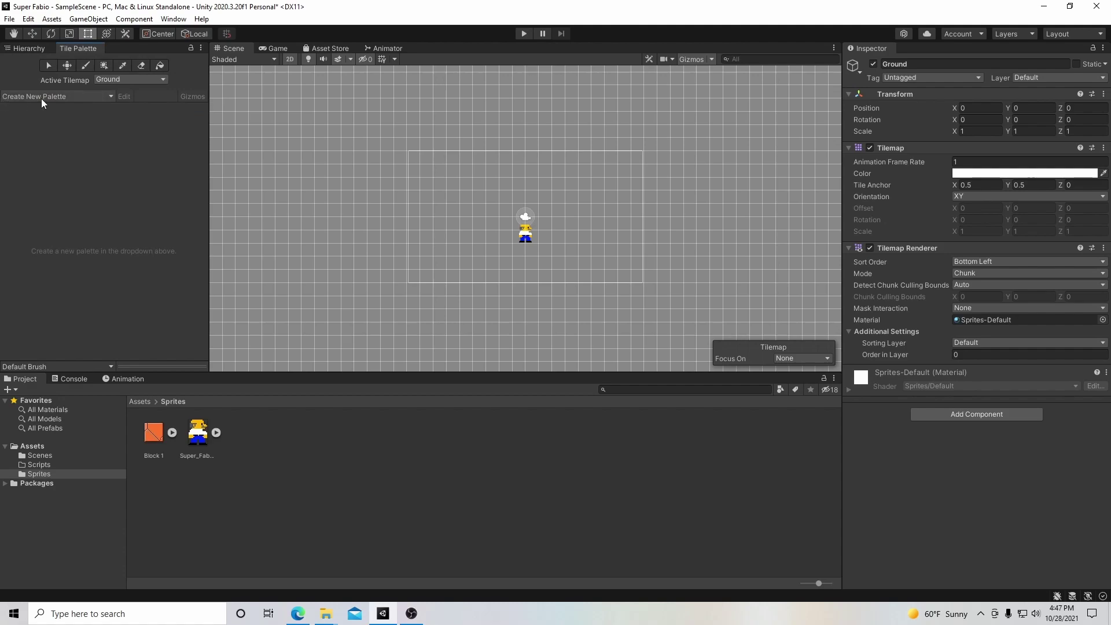
Create a new palette named 'Ground Blocks' and save it into the Sprites folder.
{"action": "left_click", "coordinate": [83, 97]}
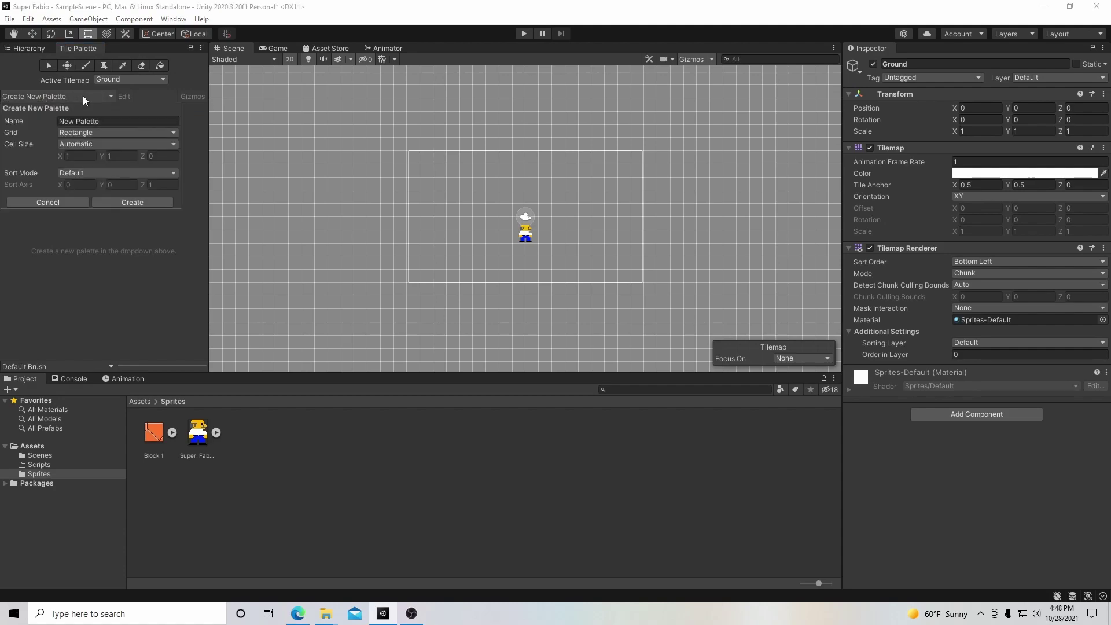
{"action": "left_click", "coordinate": [112, 121]}
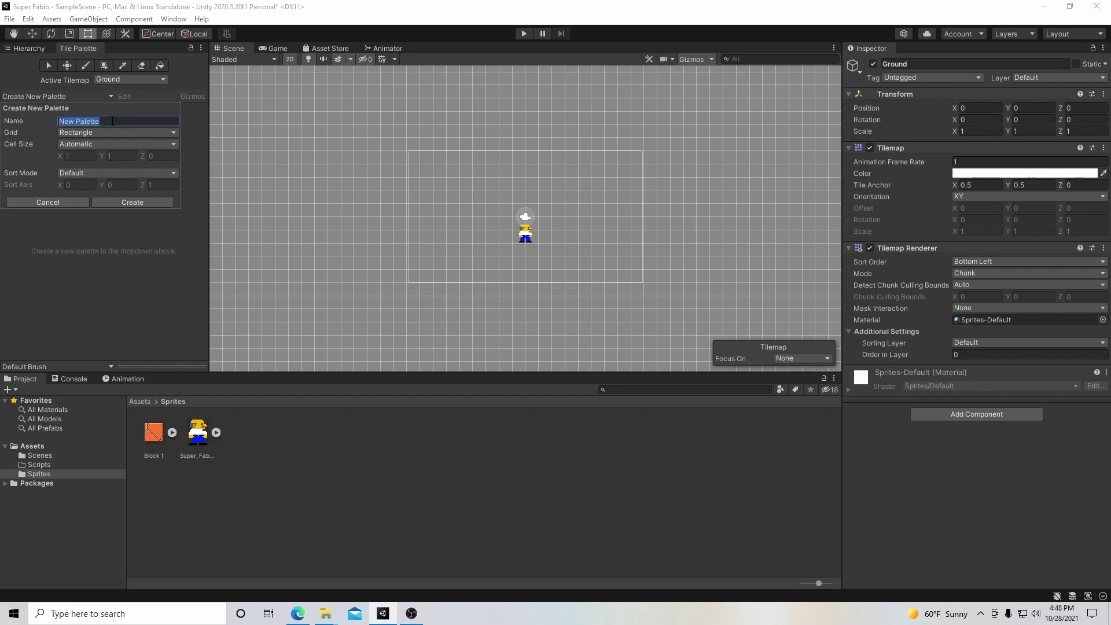
{"action": "type", "text": "Ground Blocks"}
{"action": "left_click", "coordinate": [135, 201]}
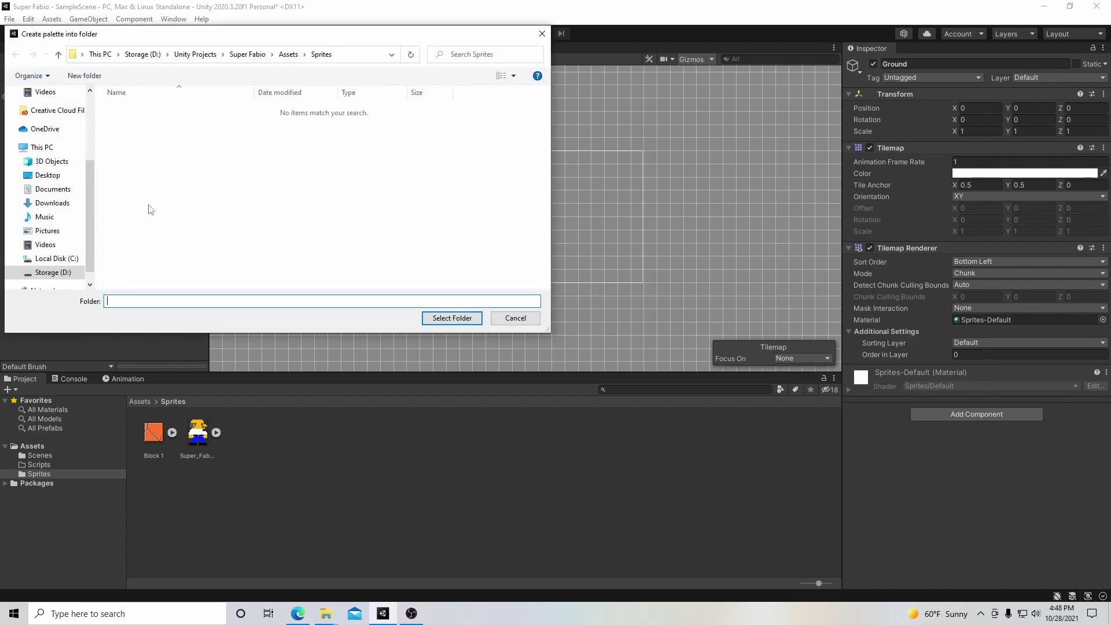
{"action": "left_click", "coordinate": [322, 54]}
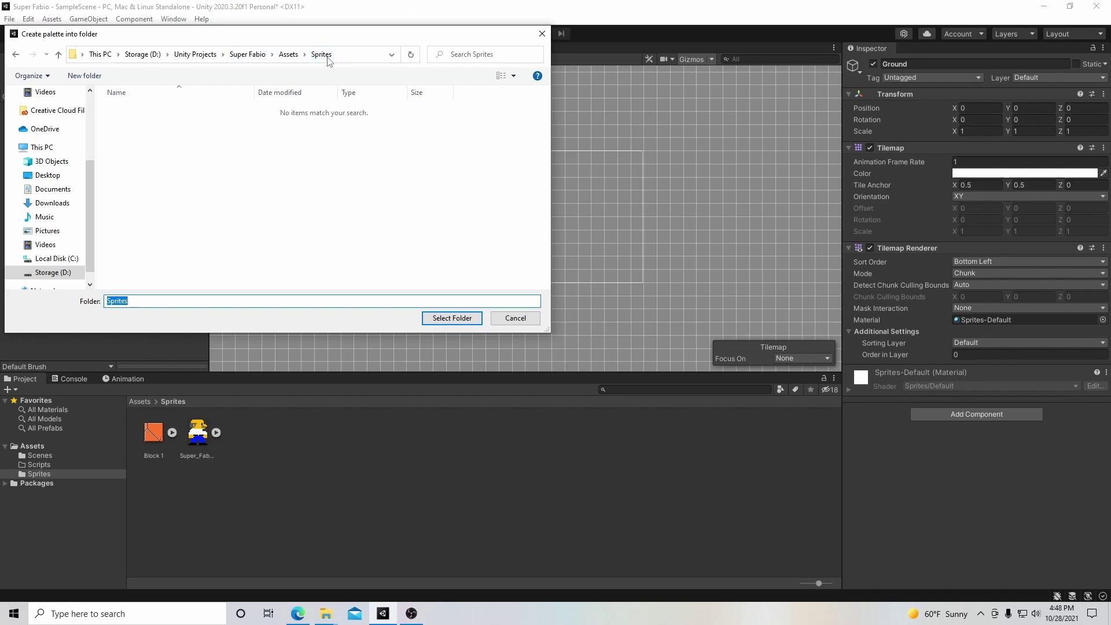
{"action": "left_click", "coordinate": [459, 322]}
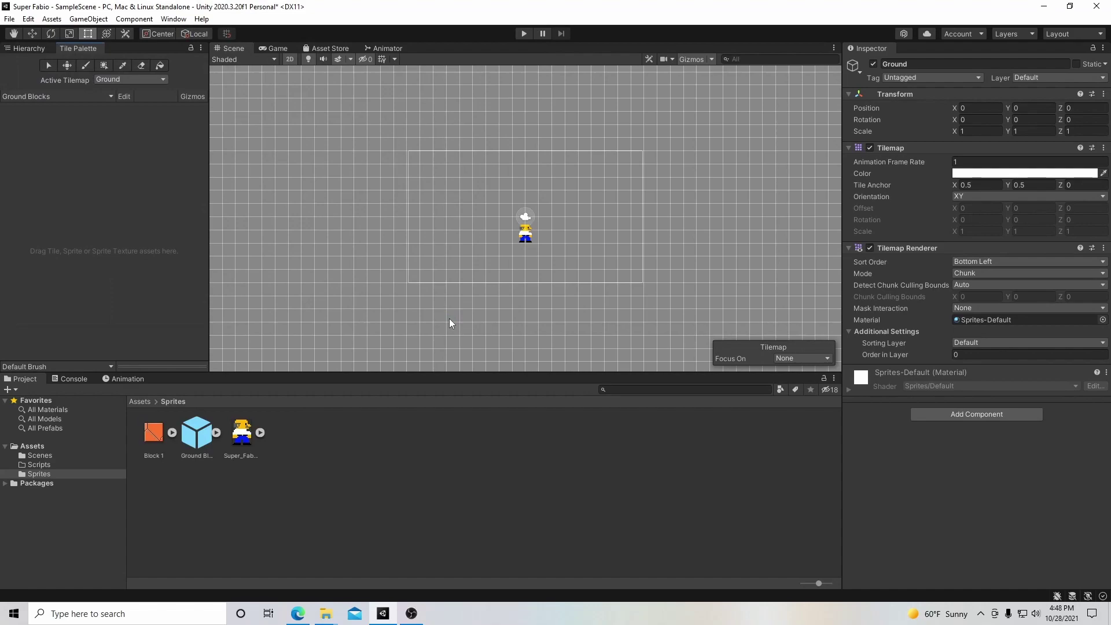
Drag the Block 1 sprite into the Ground Blocks palette and save the generated tile as Block 1.
{"action": "left_click", "coordinate": [217, 434]}
{"action": "left_click", "coordinate": [194, 435]}
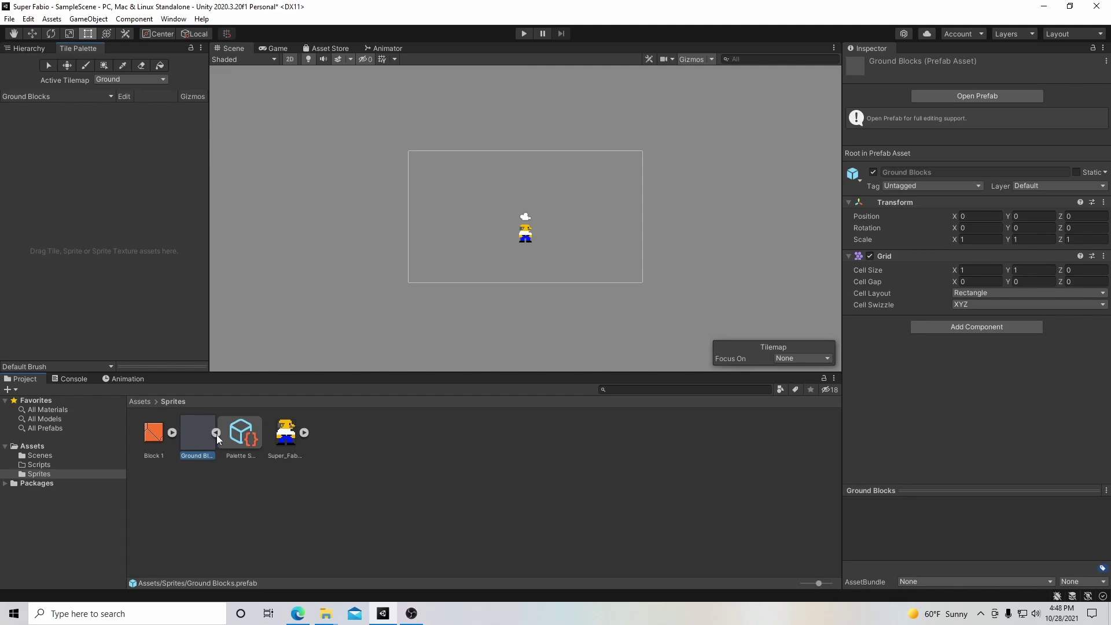
{"action": "left_click", "coordinate": [217, 432]}
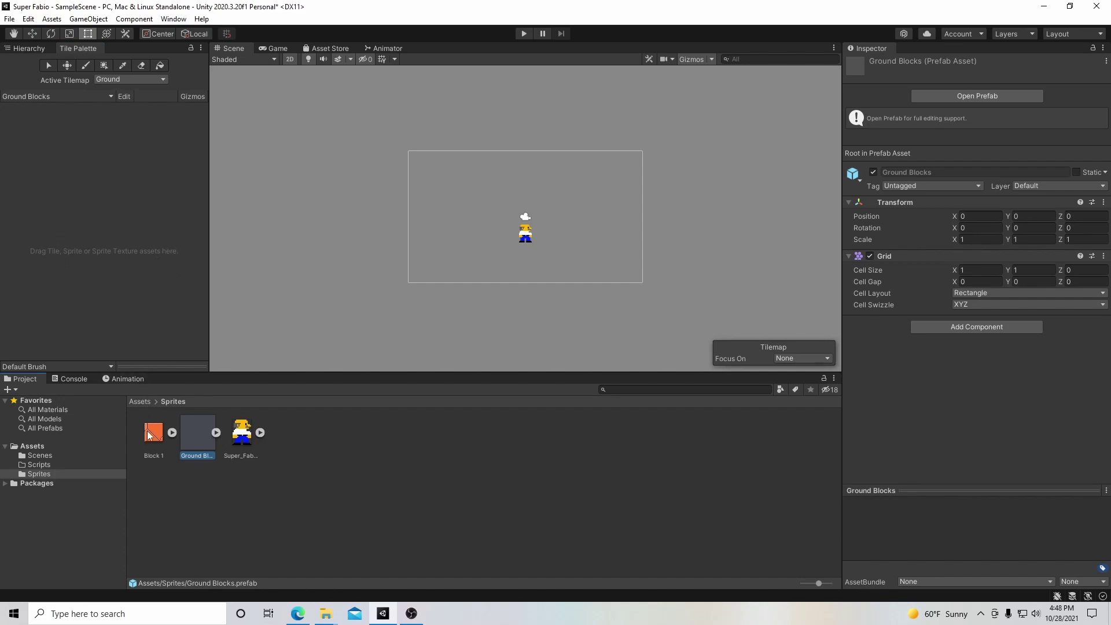
{"action": "left_click_drag", "start_coordinate": [155, 438], "coordinate": [79, 215]}
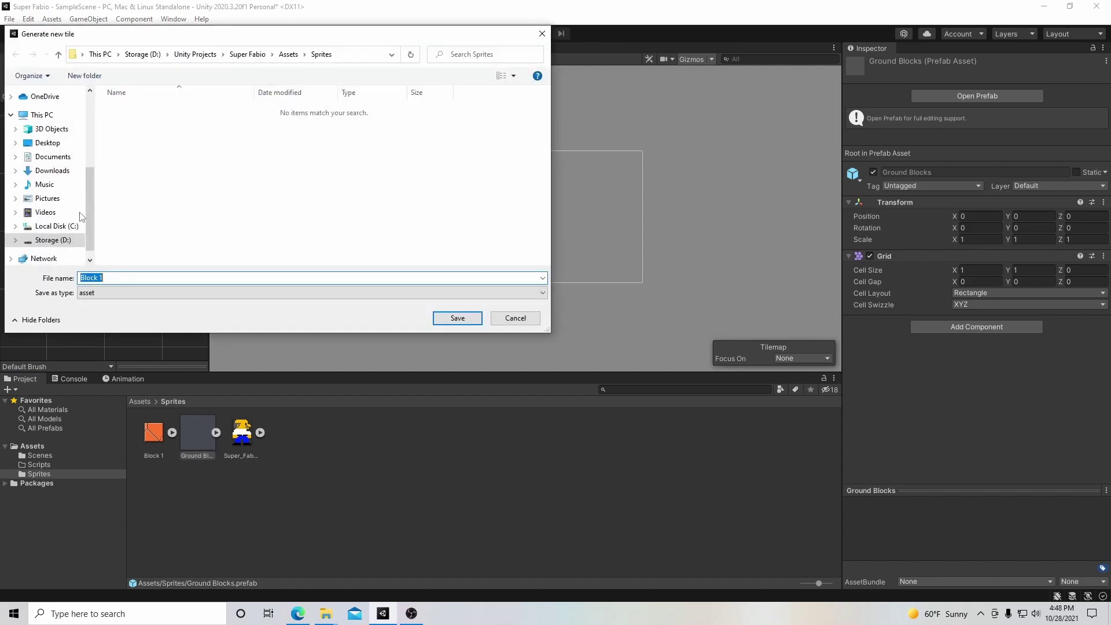
{"action": "left_click", "coordinate": [447, 320]}
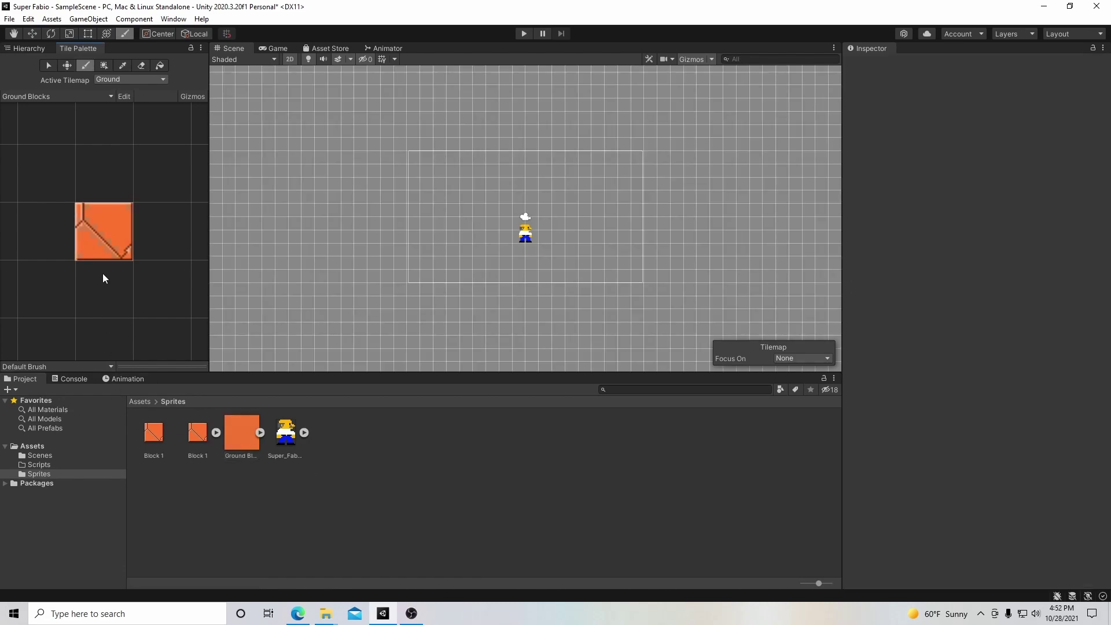
Paint a test row of three Block 1 tiles beside Fabio, then switch to the Eraser.
{"action": "key", "text": "i"}
{"action": "left_click", "coordinate": [106, 235]}
{"action": "left_click", "coordinate": [415, 250]}
{"action": "left_click", "coordinate": [466, 250]}
{"action": "left_click", "coordinate": [505, 250]}
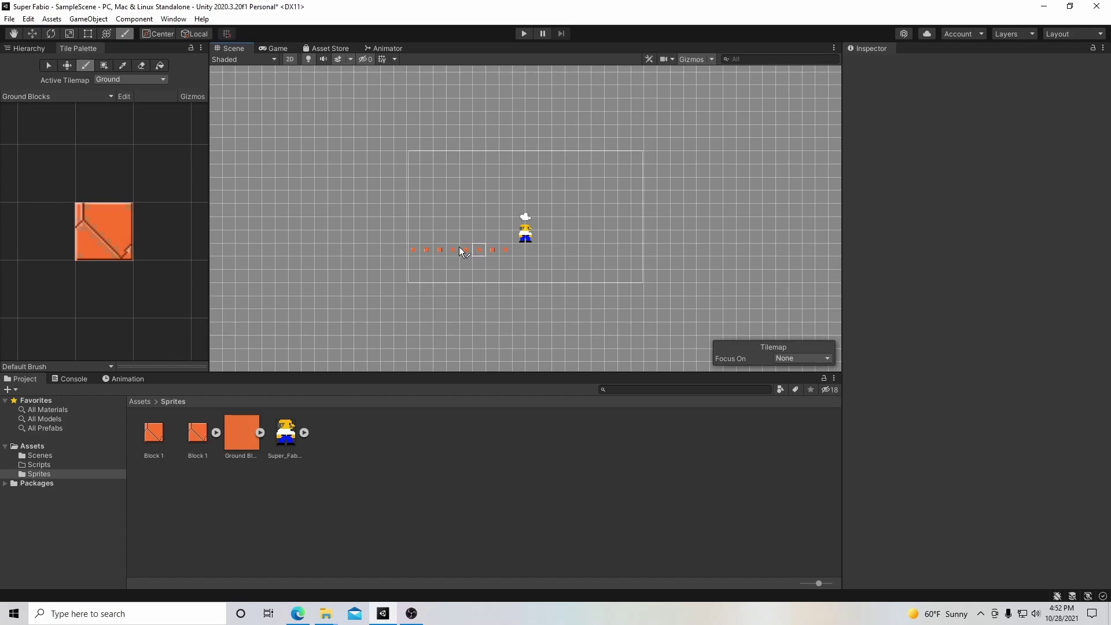
{"action": "left_click", "coordinate": [140, 65]}
Change Block 1's Pixels Per Unit from 100 to 32, matching Super_Fabio_Idle, and apply.
{"action": "left_click", "coordinate": [195, 438]}
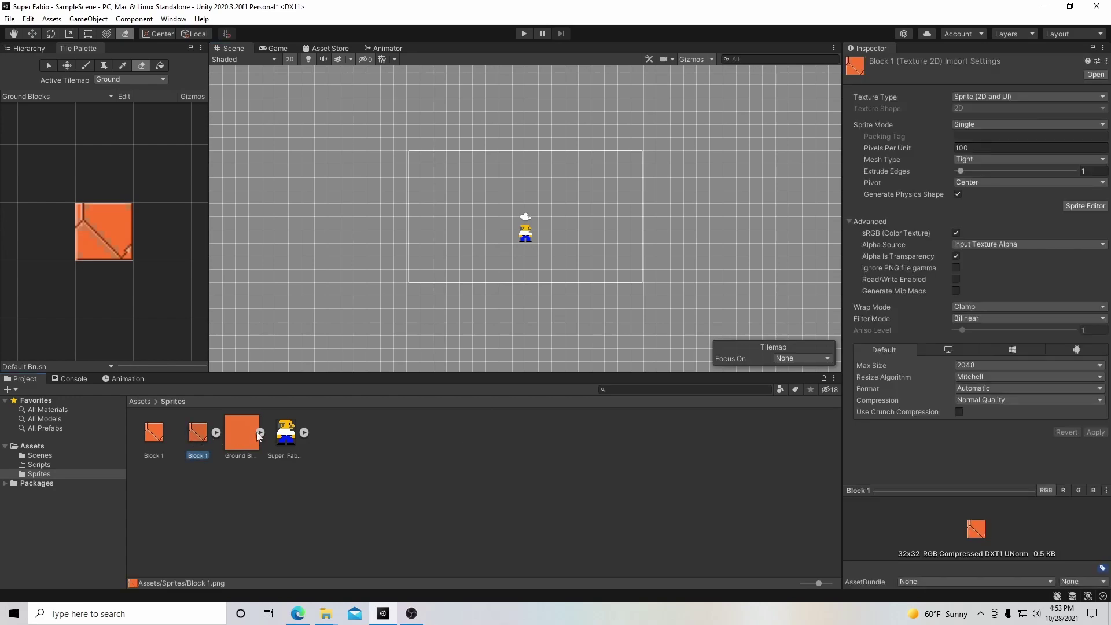
{"action": "left_click", "coordinate": [284, 440]}
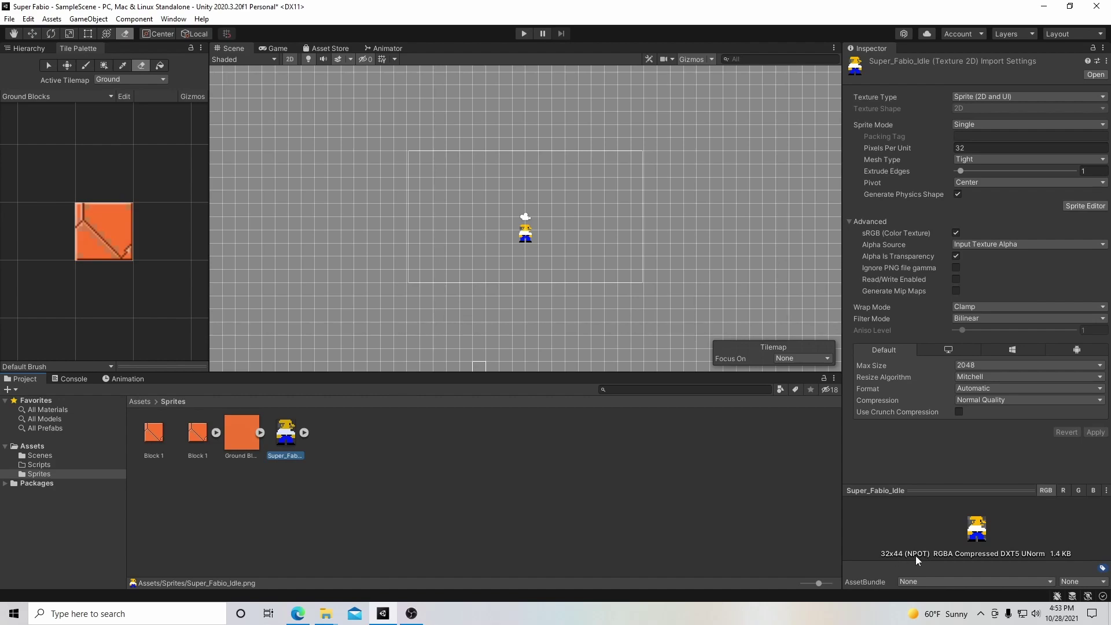
{"action": "left_click", "coordinate": [199, 433]}
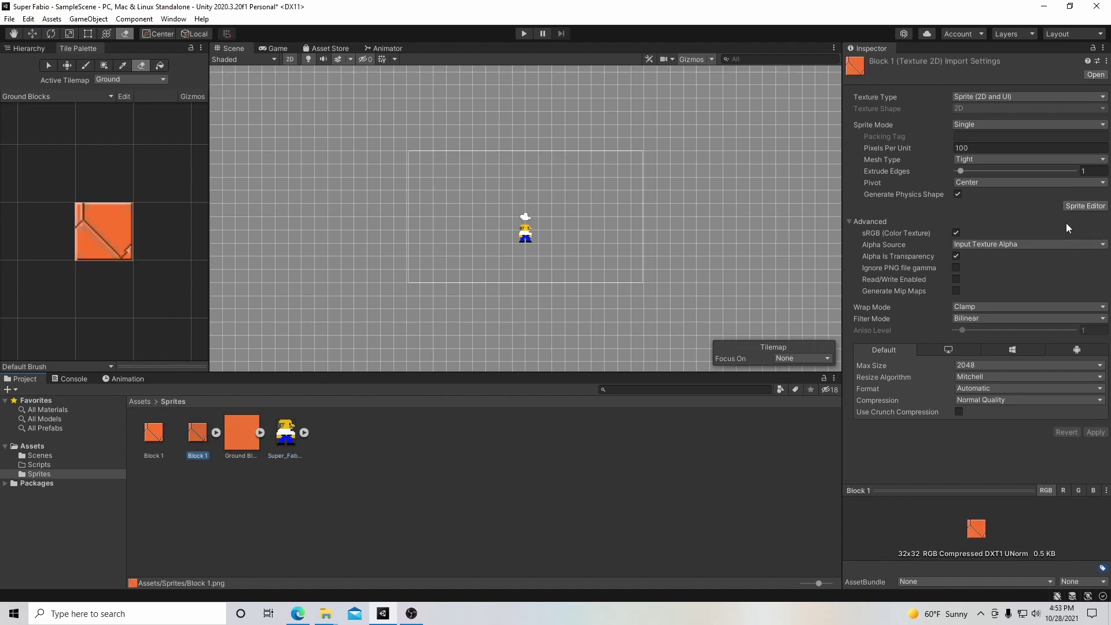
{"action": "left_click", "coordinate": [984, 149]}
{"action": "type", "text": "32"}
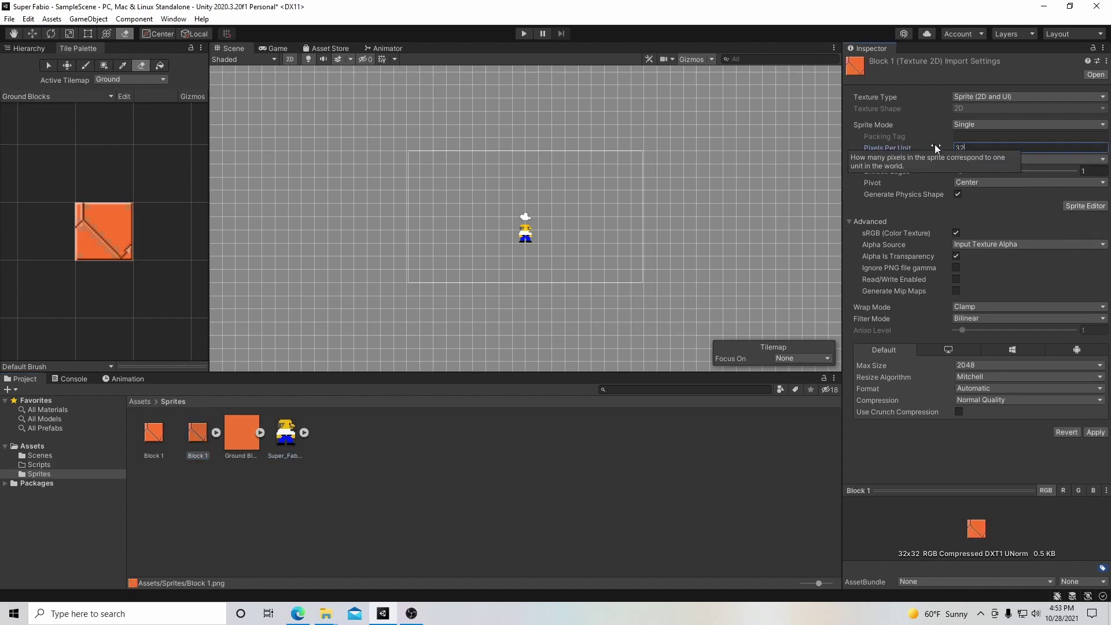
{"action": "left_click", "coordinate": [1095, 432]}
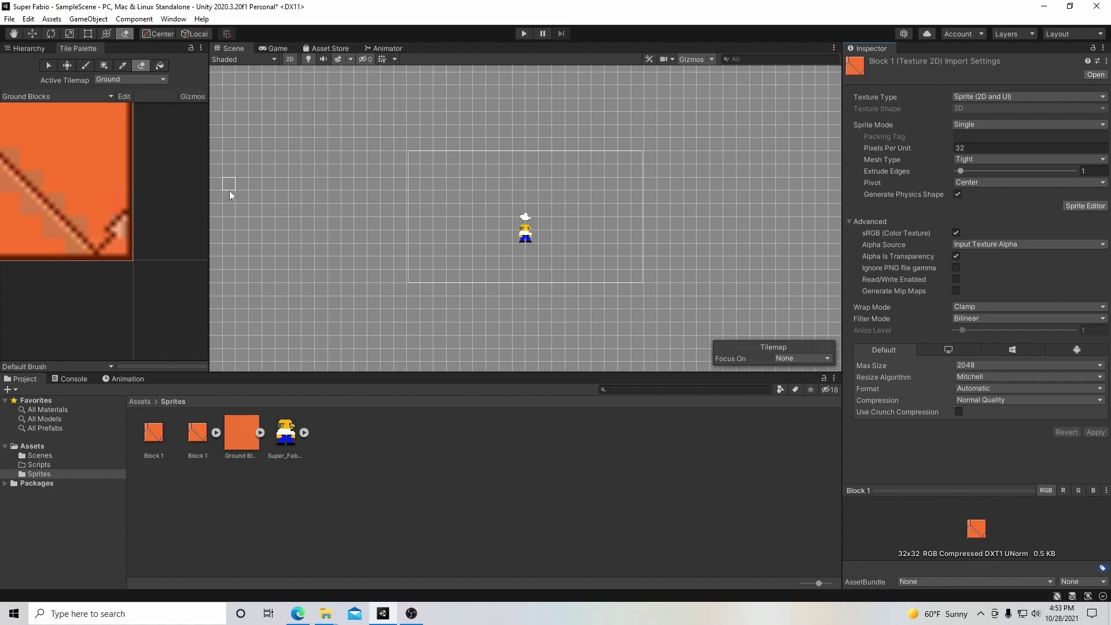
{"action": "scroll", "coordinate": [77, 196], "scroll_direction": "down", "scroll_amount": 3}
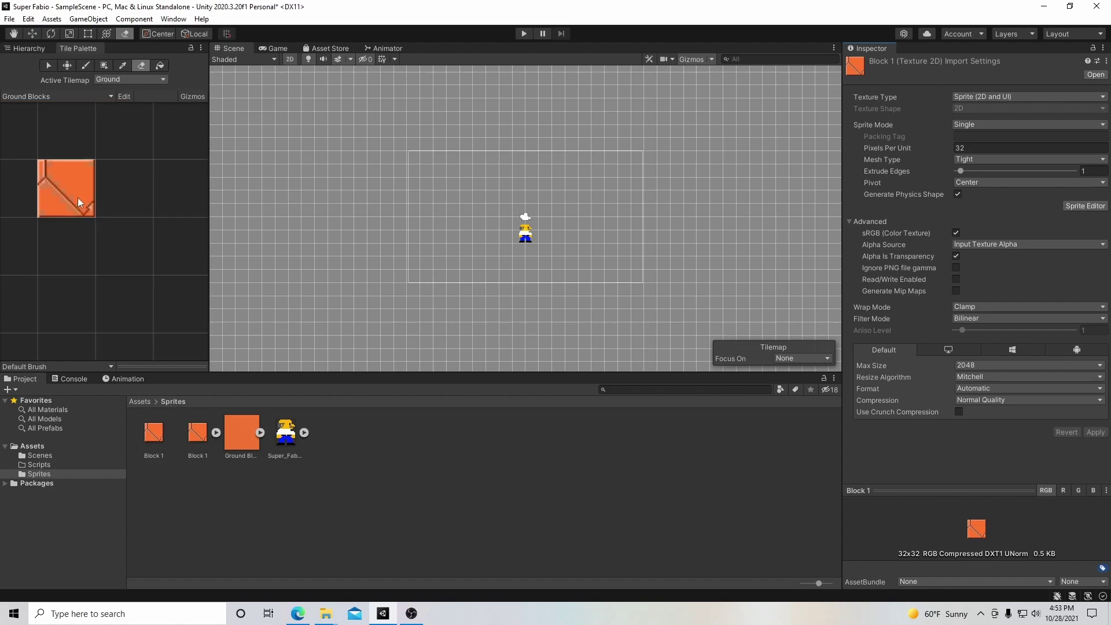
{"action": "scroll", "coordinate": [78, 197], "scroll_direction": "down", "scroll_amount": 3}
{"action": "scroll", "coordinate": [78, 196], "scroll_direction": "up", "scroll_amount": 2}
{"action": "scroll", "coordinate": [77, 197], "scroll_direction": "up", "scroll_amount": 1}
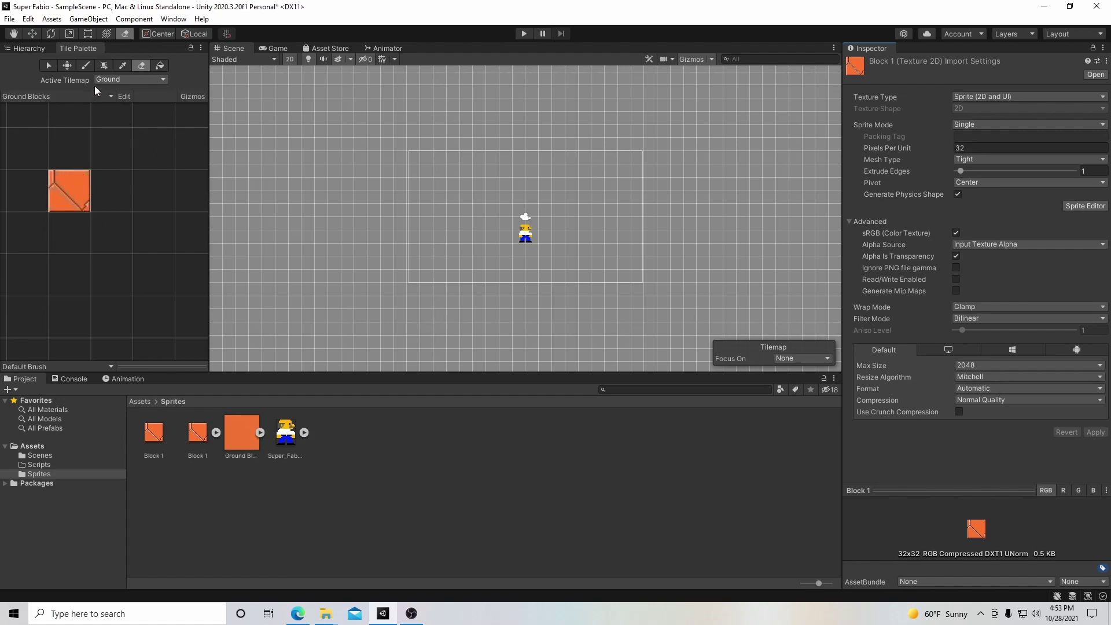
Paint three rows of Block 1 ground tiles beneath Fabio across the camera frame.
{"action": "left_click", "coordinate": [82, 69]}
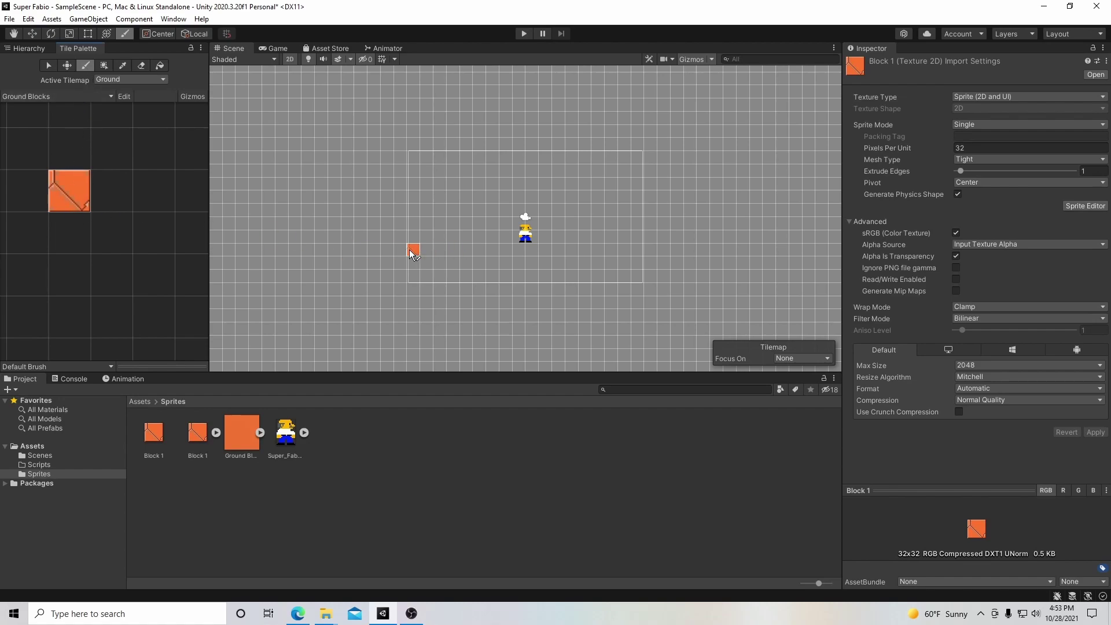
{"action": "left_click_drag", "start_coordinate": [414, 254], "coordinate": [637, 251]}
{"action": "left_click_drag", "start_coordinate": [414, 263], "coordinate": [636, 262]}
{"action": "left_click", "coordinate": [428, 277]}
{"action": "mouse_move", "coordinate": [431, 283]}
{"action": "left_mouse_down"}
{"action": "mouse_move", "coordinate": [422, 278]}
{"action": "mouse_move", "coordinate": [585, 281]}
{"action": "left_mouse_up"}
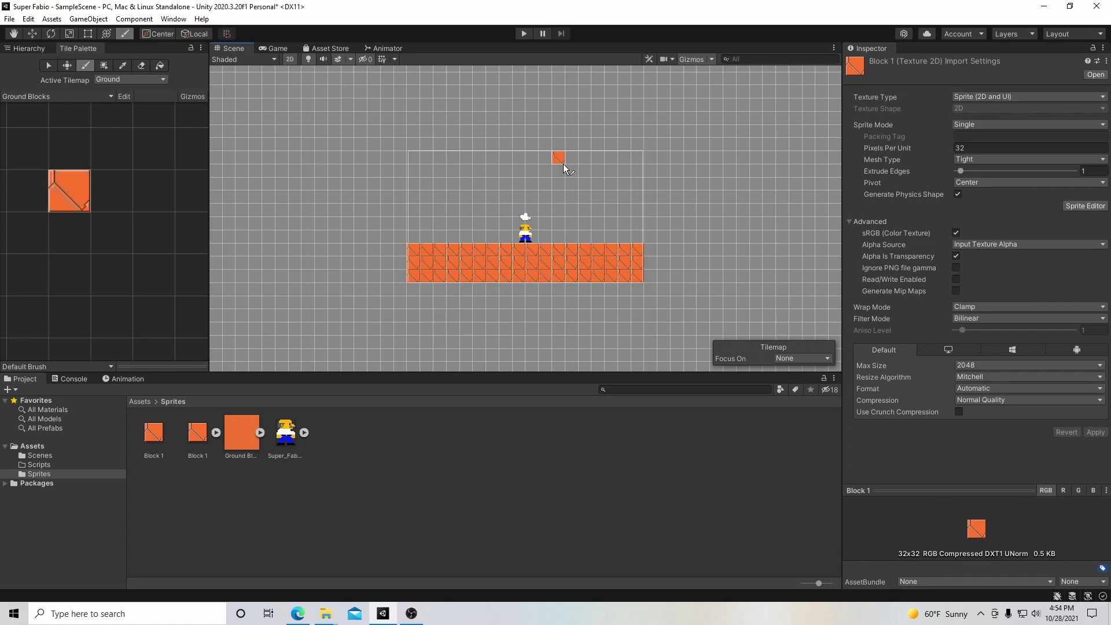
{"action": "mouse_move", "coordinate": [559, 158]}
{"action": "left_mouse_down"}
{"action": "mouse_move", "coordinate": [573, 184]}
{"action": "mouse_move", "coordinate": [607, 183]}
{"action": "mouse_move", "coordinate": [618, 157]}
{"action": "left_mouse_up"}
Erase the stray tiles above the ground and close the Tile Palette tab.
{"action": "left_click", "coordinate": [145, 67]}
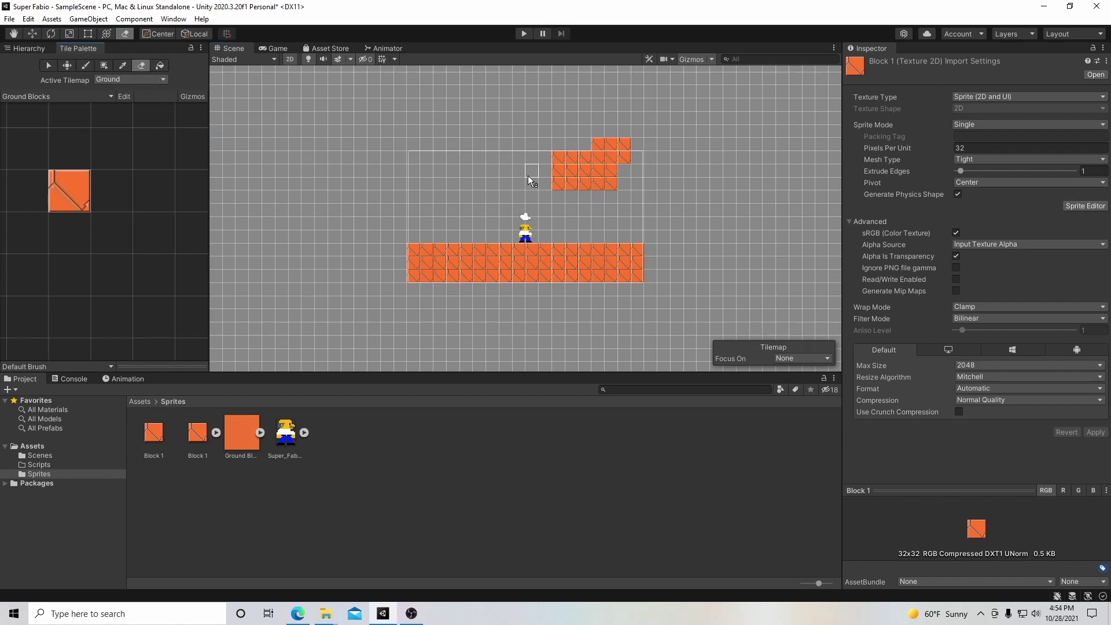
{"action": "mouse_move", "coordinate": [557, 184]}
{"action": "left_mouse_down"}
{"action": "mouse_move", "coordinate": [599, 173]}
{"action": "mouse_move", "coordinate": [626, 145]}
{"action": "mouse_move", "coordinate": [618, 178]}
{"action": "mouse_move", "coordinate": [602, 186]}
{"action": "mouse_move", "coordinate": [560, 169]}
{"action": "mouse_move", "coordinate": [600, 144]}
{"action": "left_mouse_up"}
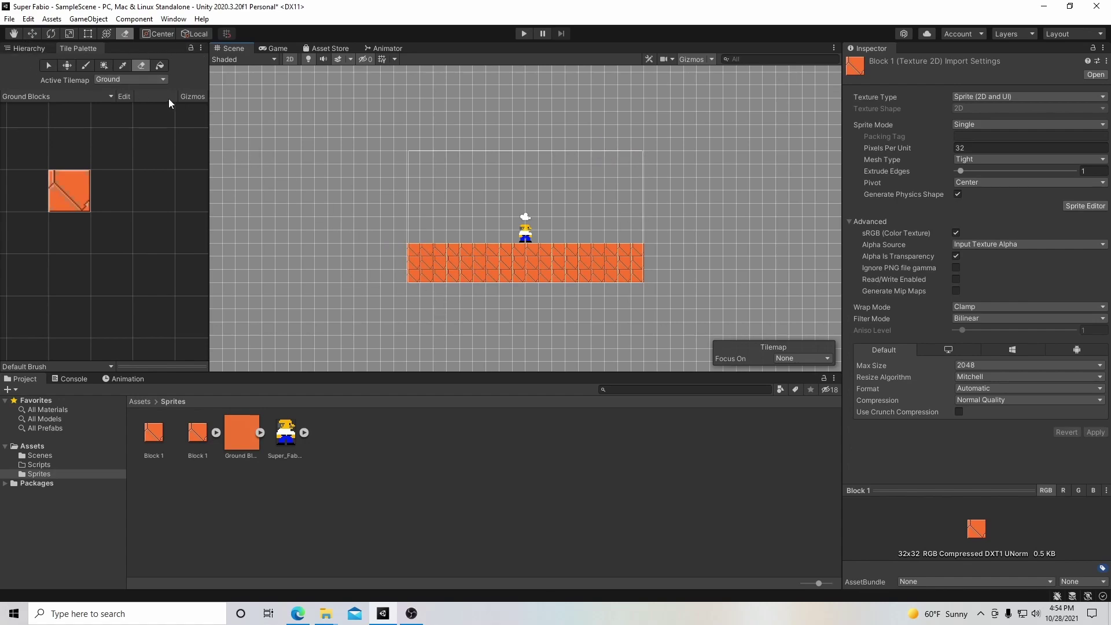
{"action": "left_click", "coordinate": [201, 49]}
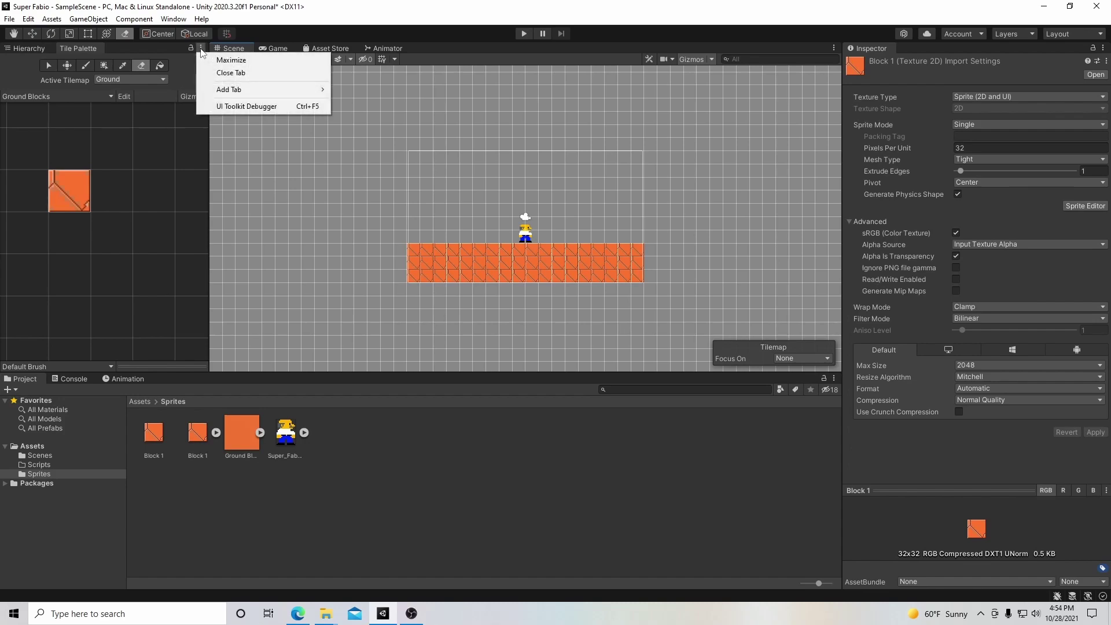
{"action": "left_click", "coordinate": [225, 74]}
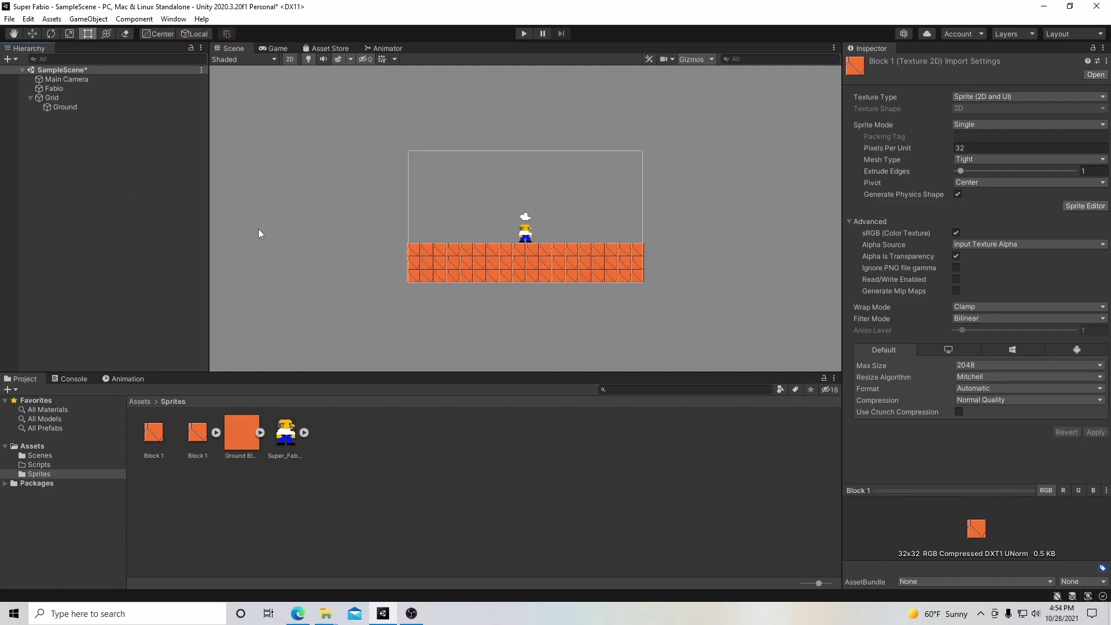
Play the scene, watch Fabio's position drop as he falls through the ground, then stop.
{"action": "left_click", "coordinate": [524, 33]}
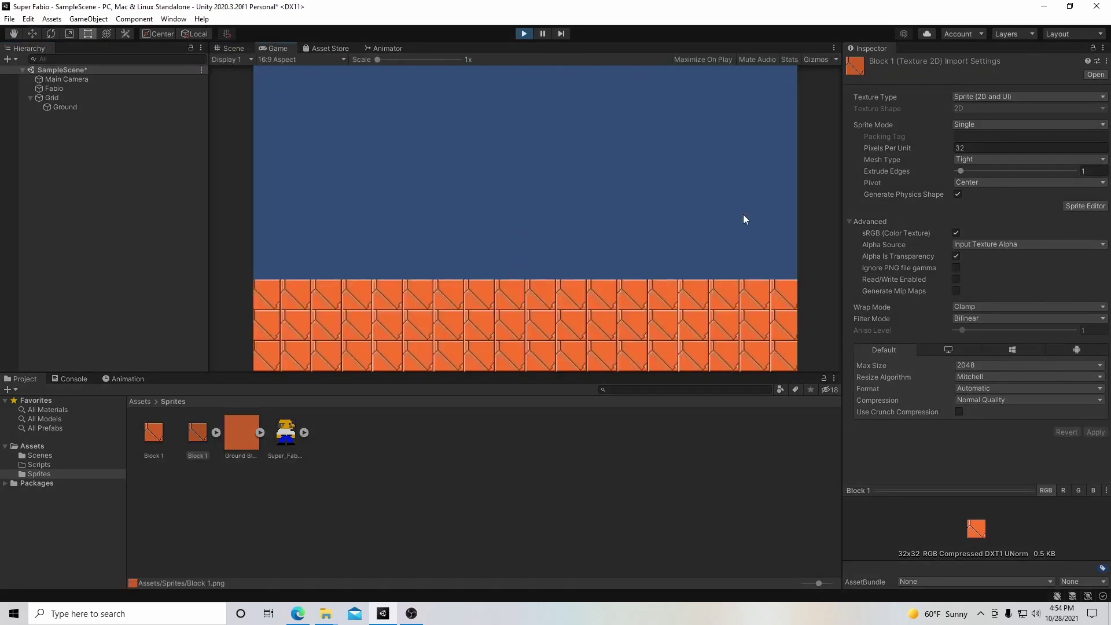
{"action": "left_click", "coordinate": [90, 91]}
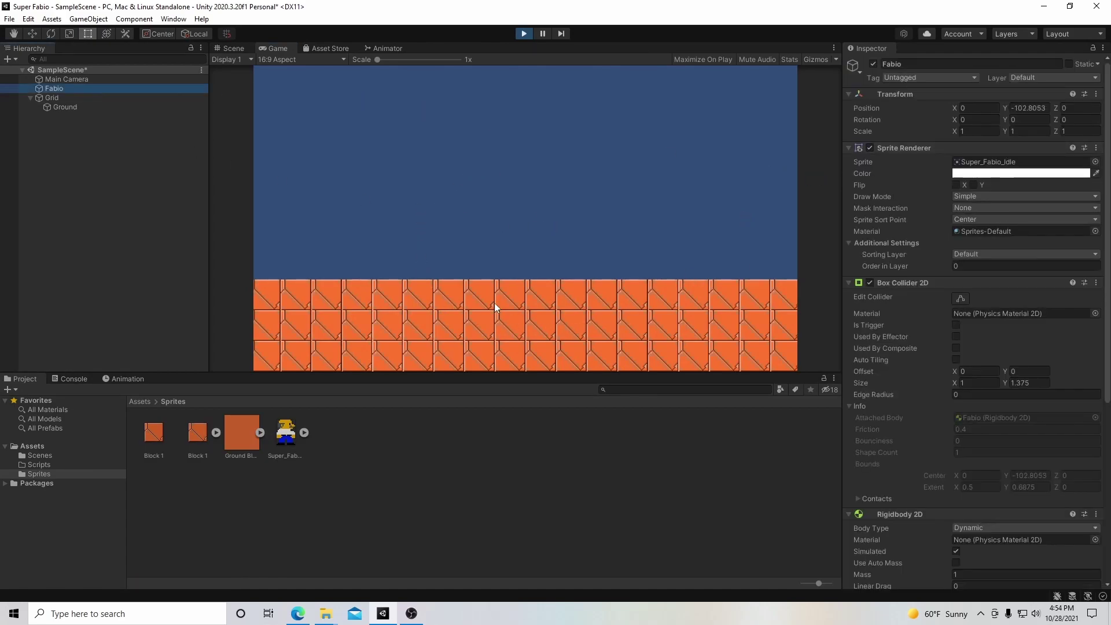
{"action": "left_click", "coordinate": [524, 33]}
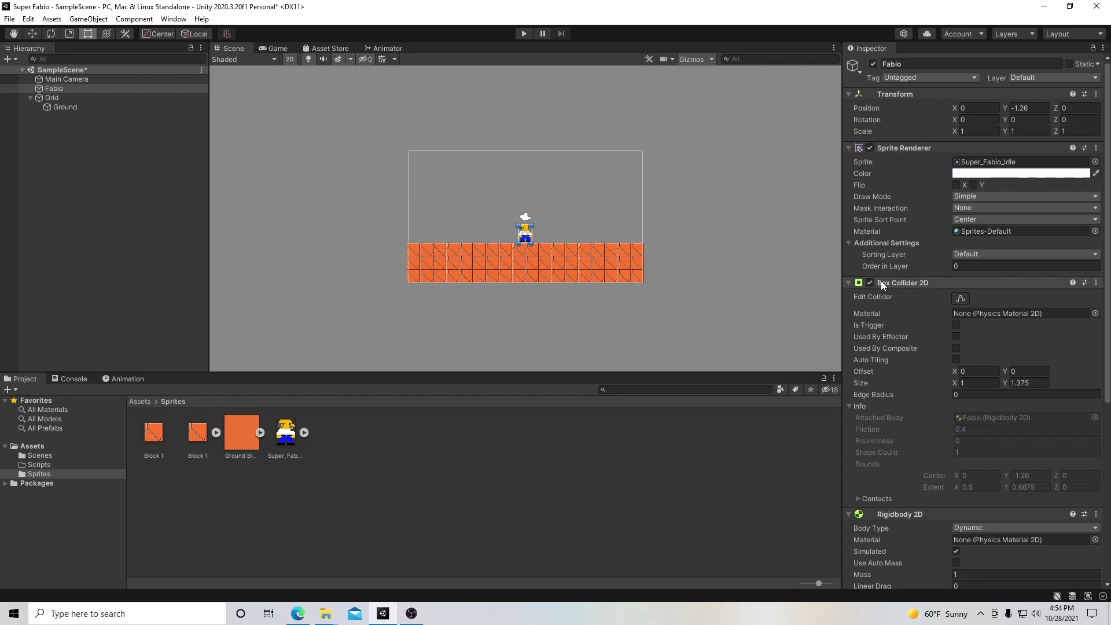
{"action": "scroll", "coordinate": [922, 541], "scroll_direction": "down", "scroll_amount": 10}
{"action": "scroll", "coordinate": [922, 537], "scroll_direction": "up", "scroll_amount": 10}
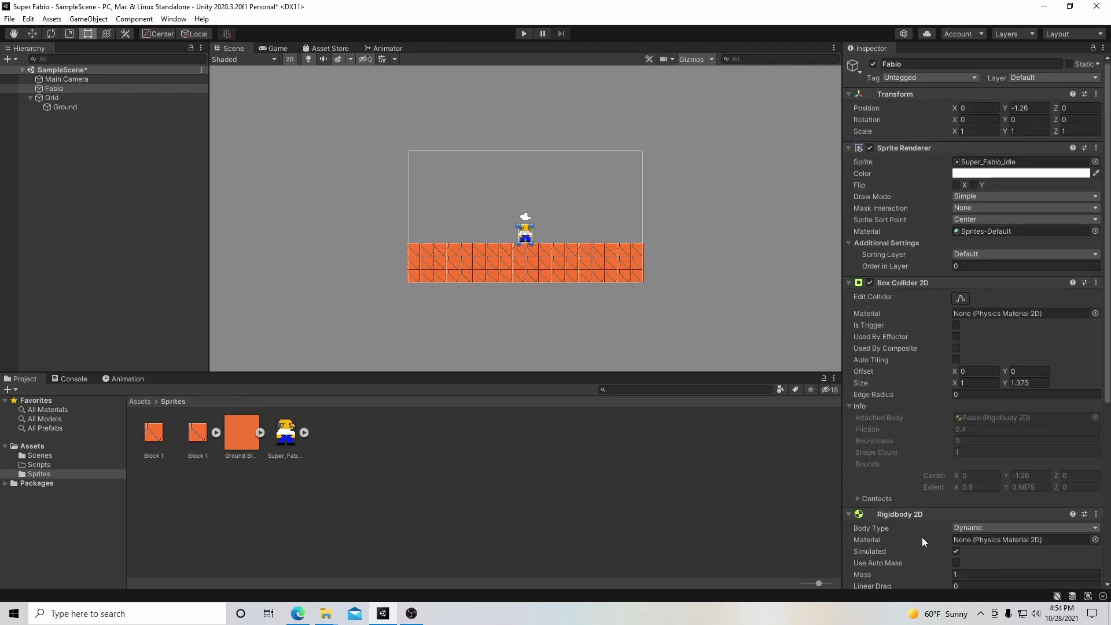
Select Ground and add a Tilemap Collider 2D component found by searching 'tile'.
{"action": "left_click", "coordinate": [80, 109]}
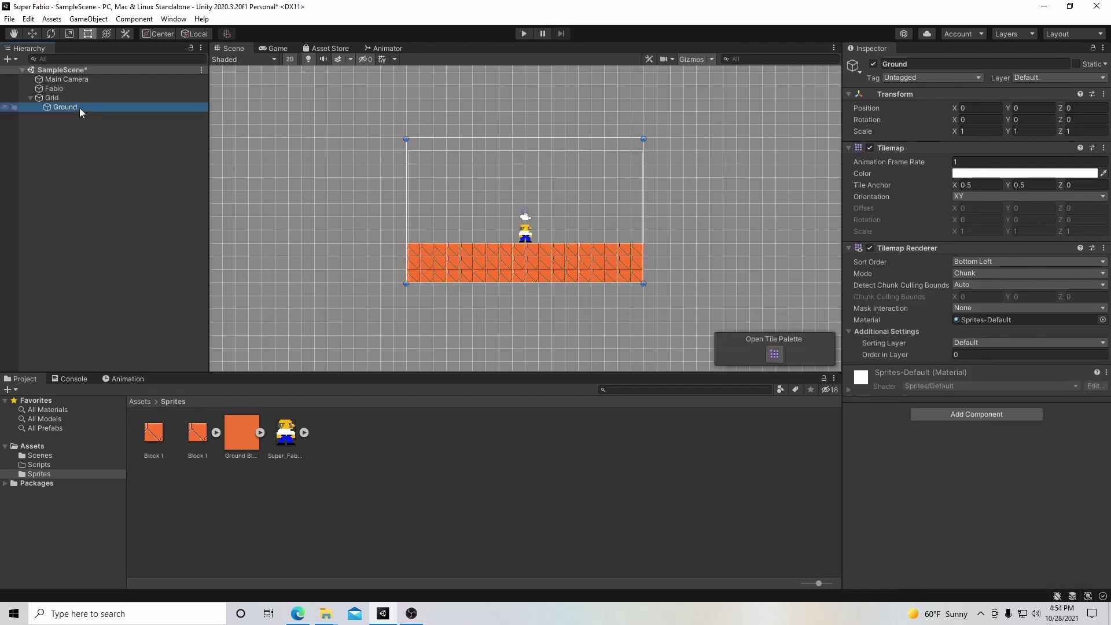
{"action": "left_click", "coordinate": [976, 414]}
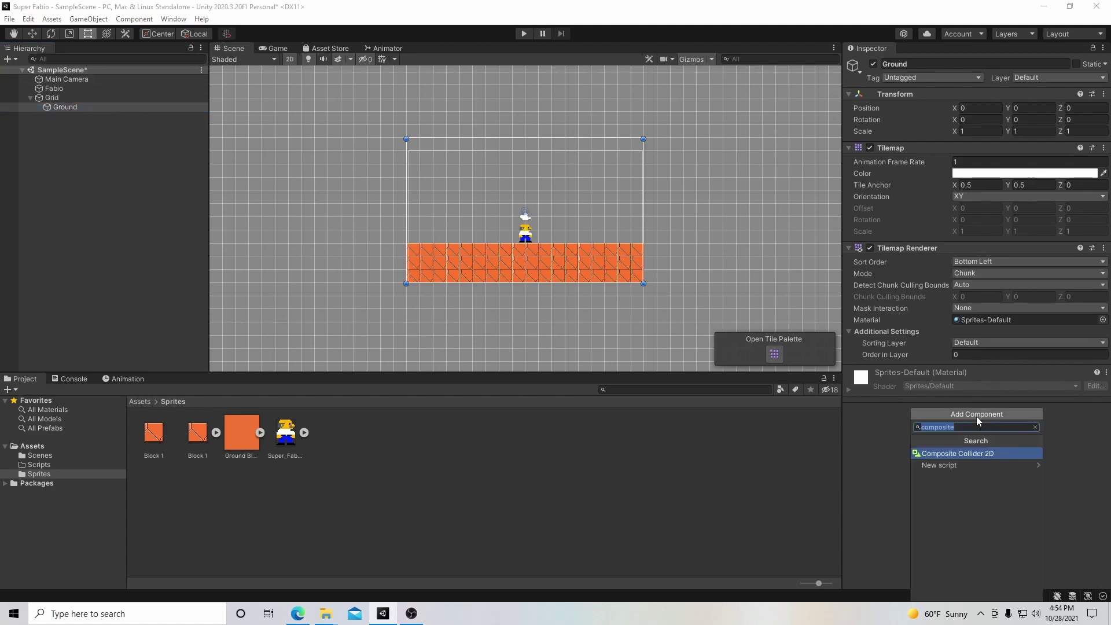
{"action": "type", "text": "tile"}
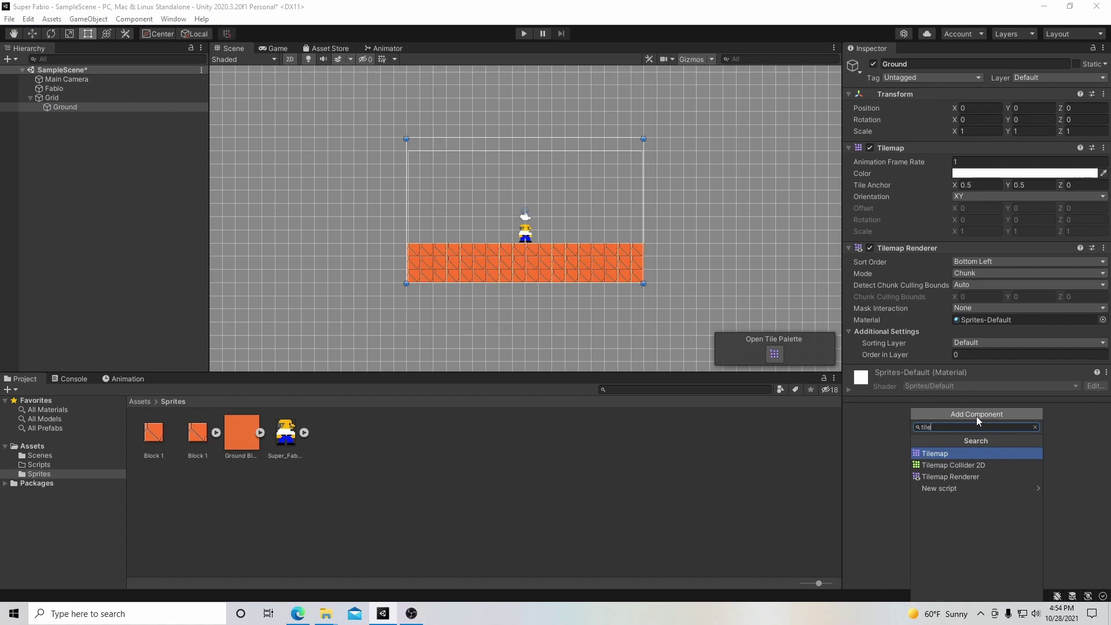
{"action": "left_click", "coordinate": [970, 465]}
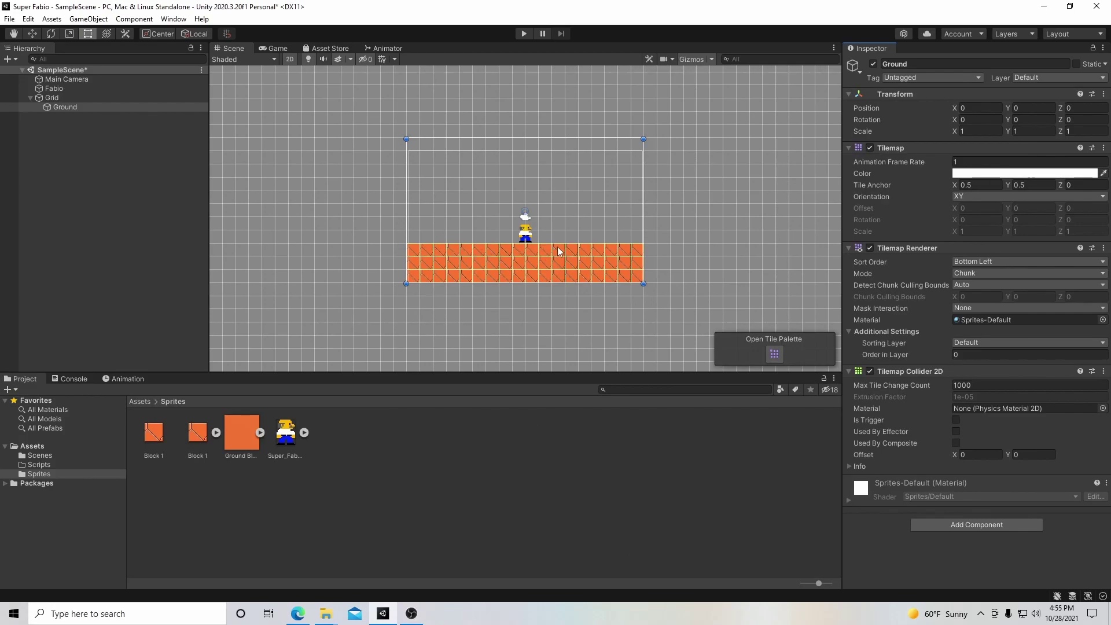
{"action": "scroll", "coordinate": [538, 251], "scroll_direction": "up", "scroll_amount": 6}
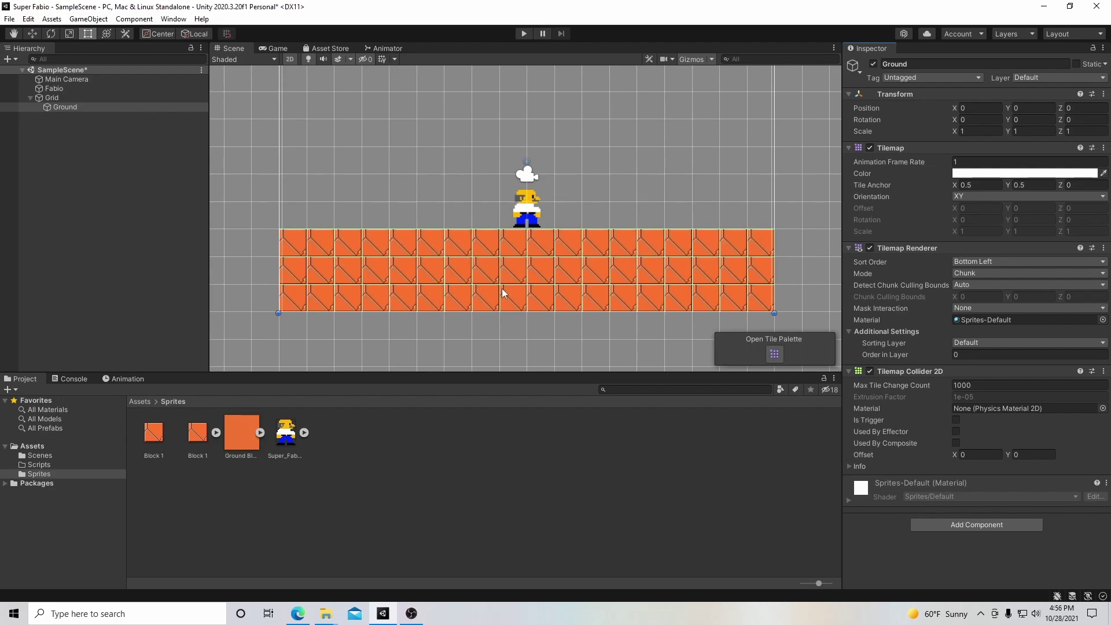
Toggle Ground's Tilemap Renderer, leaving it off so only green collider outlines show.
{"action": "scroll", "coordinate": [507, 294], "scroll_direction": "down", "scroll_amount": 2}
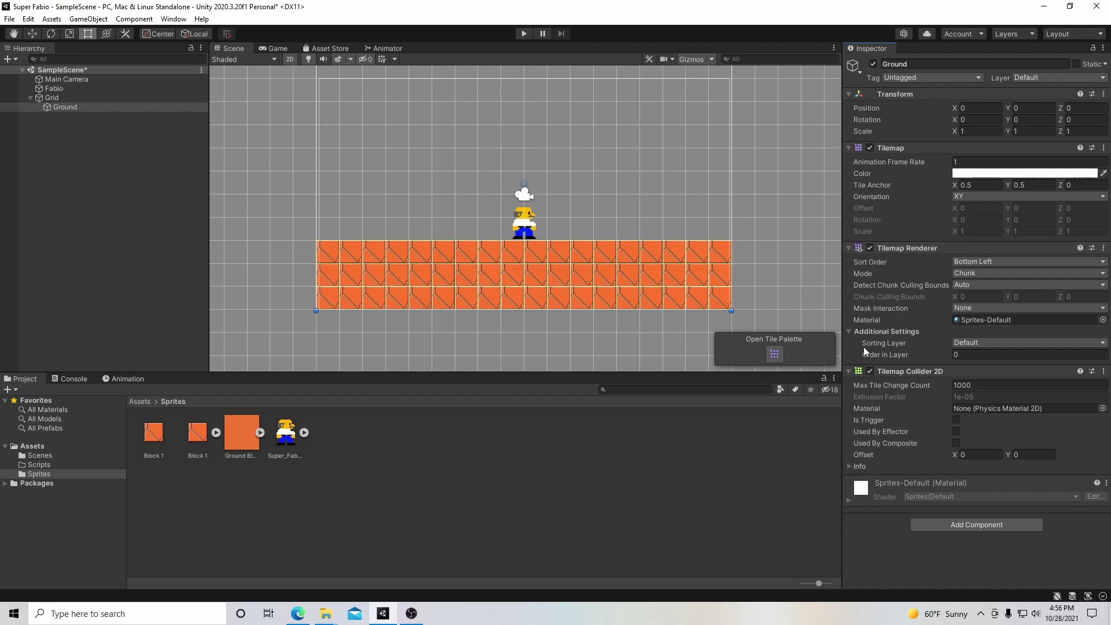
{"action": "left_click", "coordinate": [869, 246]}
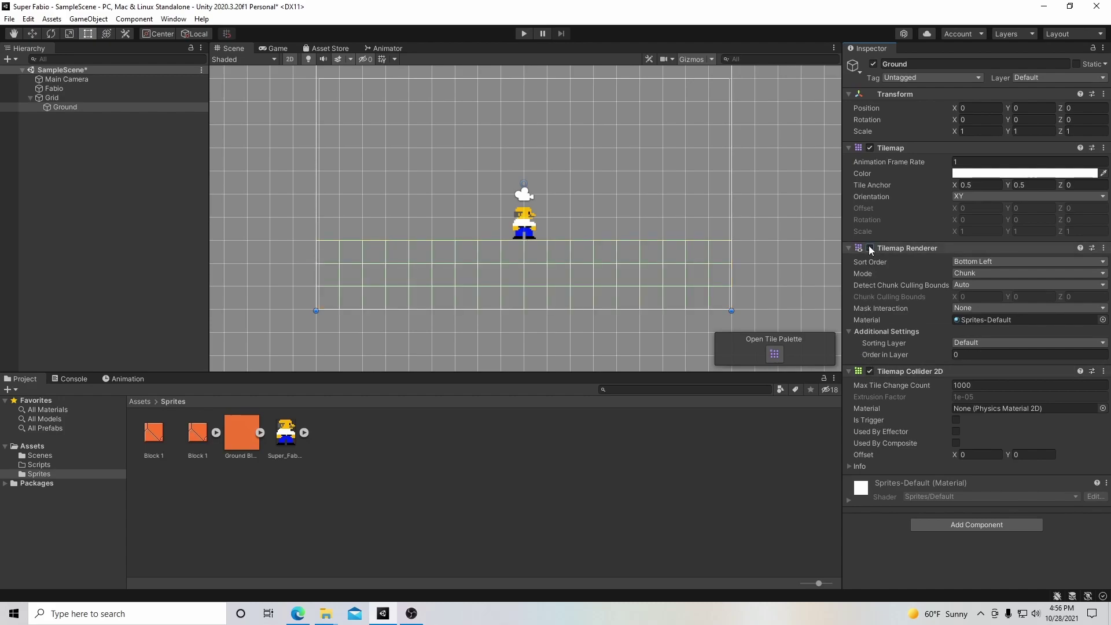
{"action": "left_click", "coordinate": [869, 246]}
{"action": "left_click", "coordinate": [869, 248]}
{"action": "left_click", "coordinate": [869, 247]}
{"action": "left_click", "coordinate": [870, 247]}
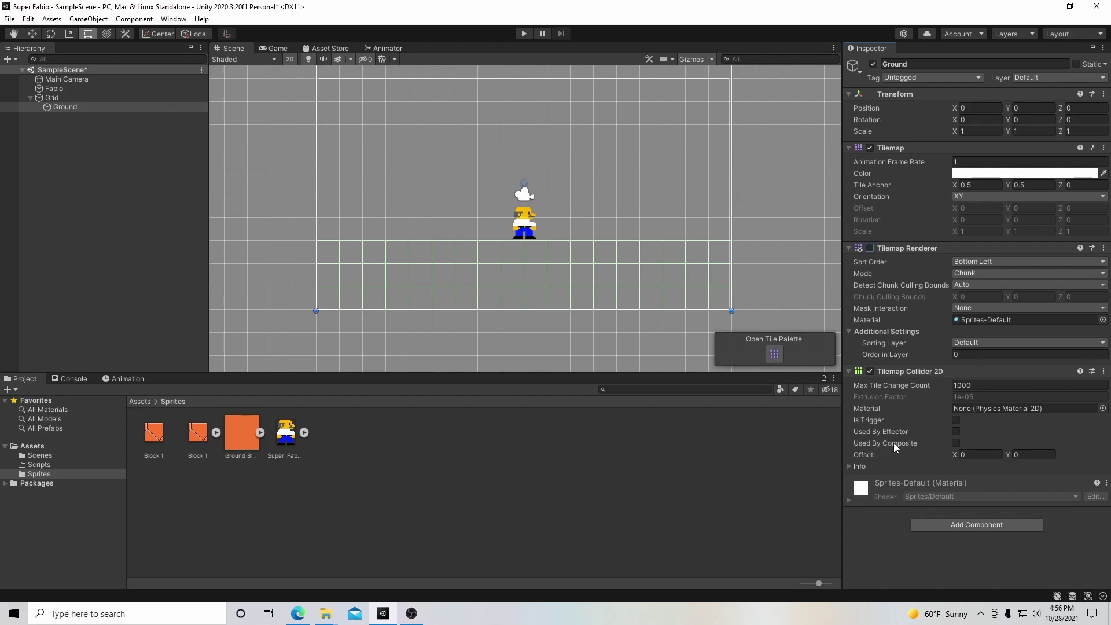
Tick Used By Composite on Ground's Tilemap Collider 2D and add a Composite Collider 2D.
{"action": "left_click", "coordinate": [955, 443]}
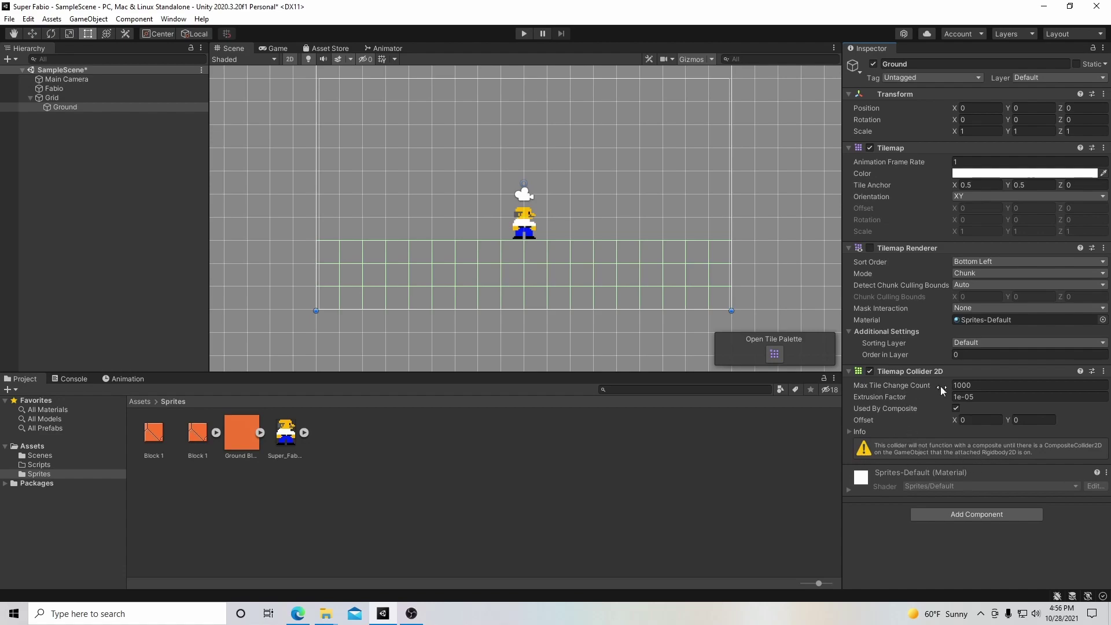
{"action": "left_click", "coordinate": [947, 515]}
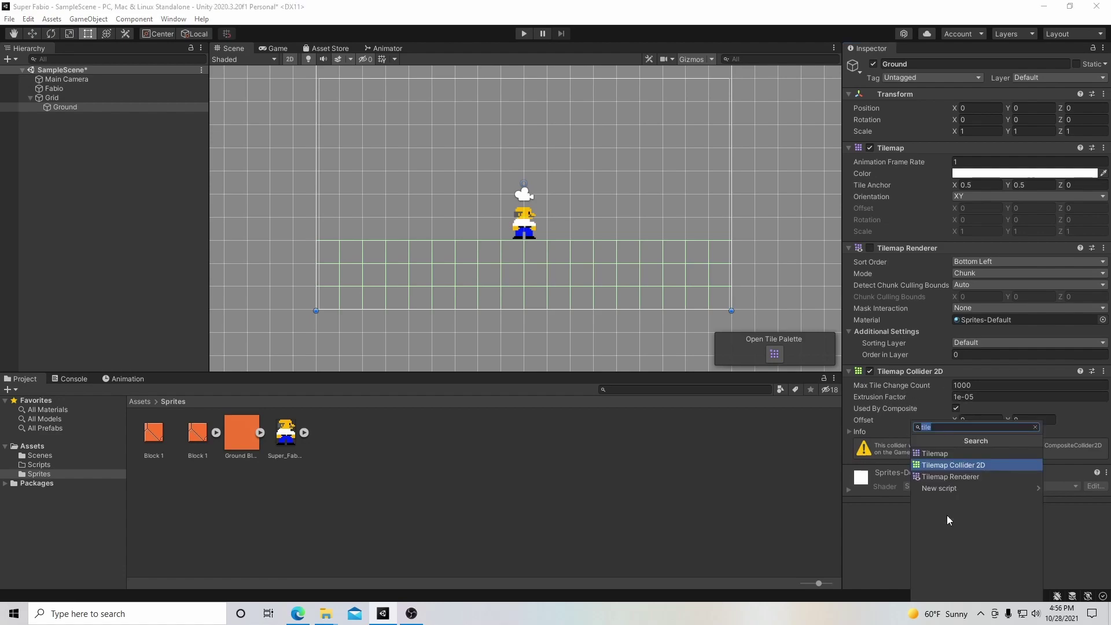
{"action": "type", "text": "composi"}
{"action": "left_click", "coordinate": [961, 457]}
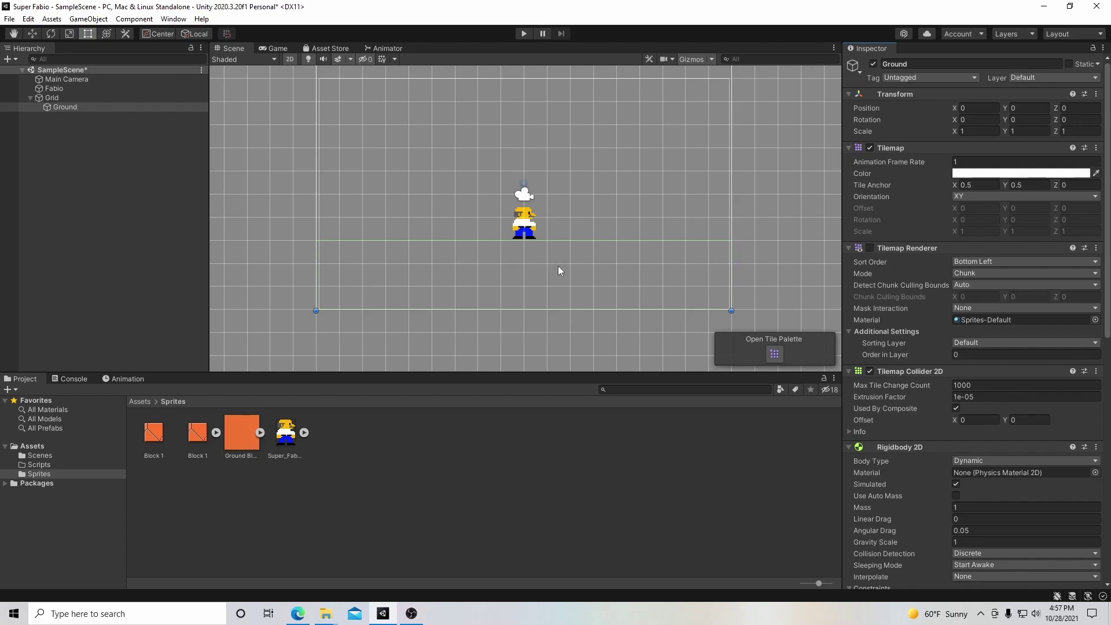
Show the Ground tiles again and paint a test orange platform at the upper right.
{"action": "left_click", "coordinate": [870, 248]}
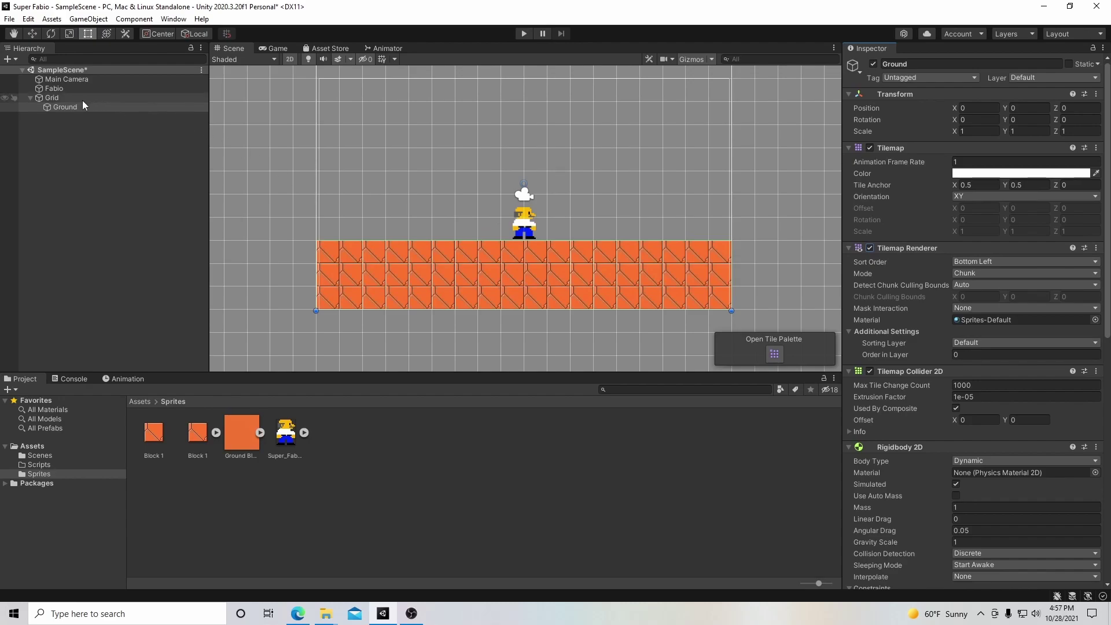
{"action": "left_click", "coordinate": [774, 354]}
{"action": "left_click", "coordinate": [121, 227]}
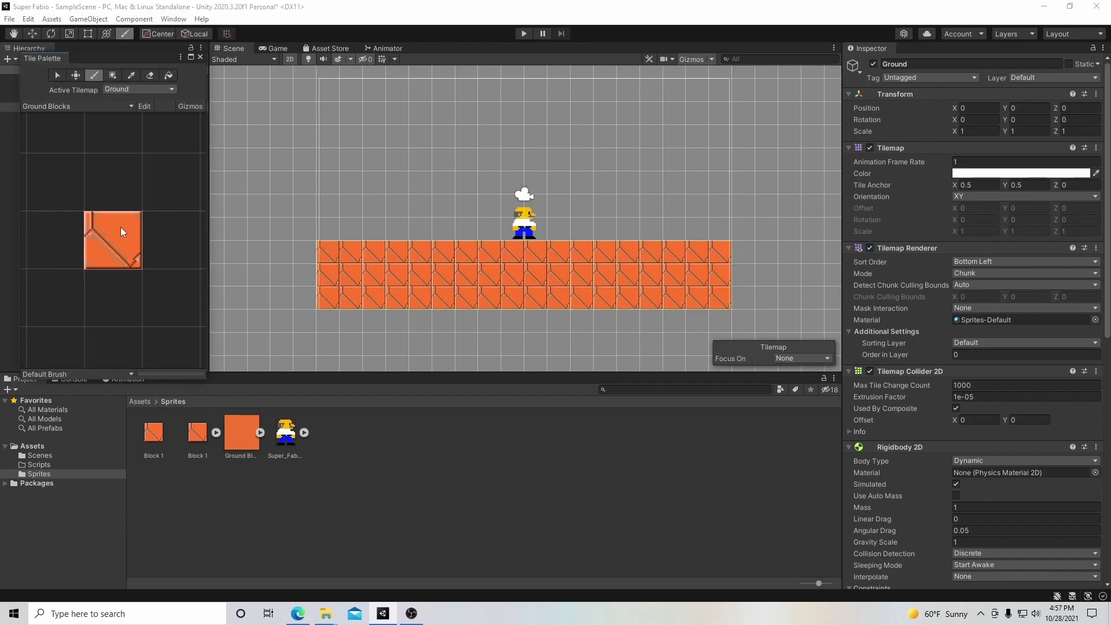
{"action": "left_click_drag", "start_coordinate": [599, 115], "coordinate": [610, 152]}
{"action": "left_click_drag", "start_coordinate": [766, 127], "coordinate": [745, 110]}
{"action": "left_click_drag", "start_coordinate": [624, 131], "coordinate": [743, 136]}
Erase the test platform tiles with the Eraser and close the Tile Palette.
{"action": "left_click", "coordinate": [869, 248]}
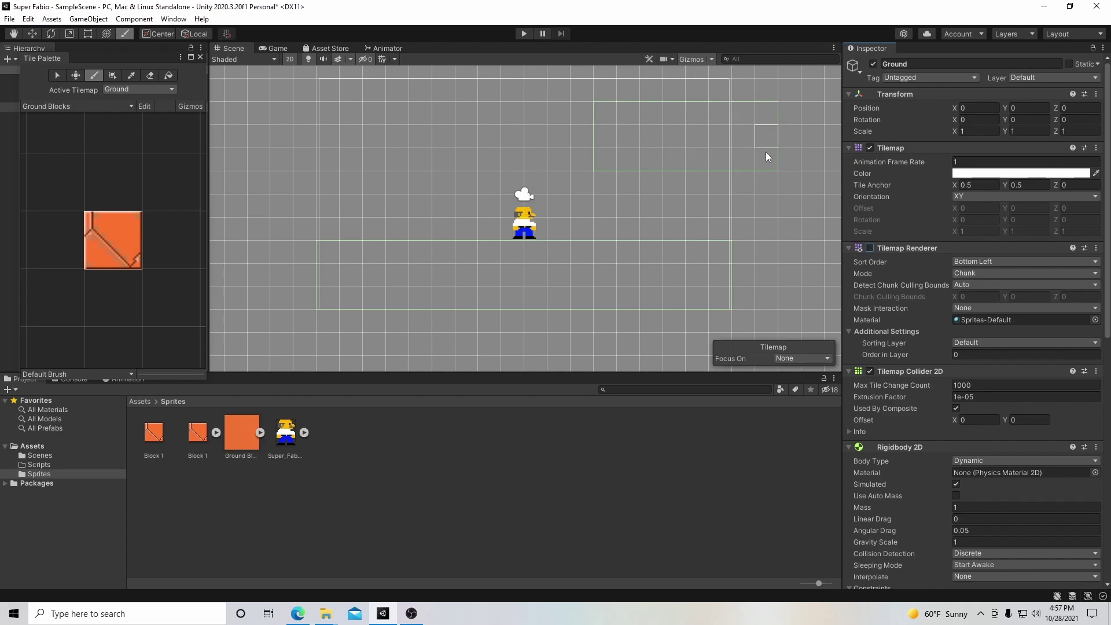
{"action": "left_click", "coordinate": [871, 247]}
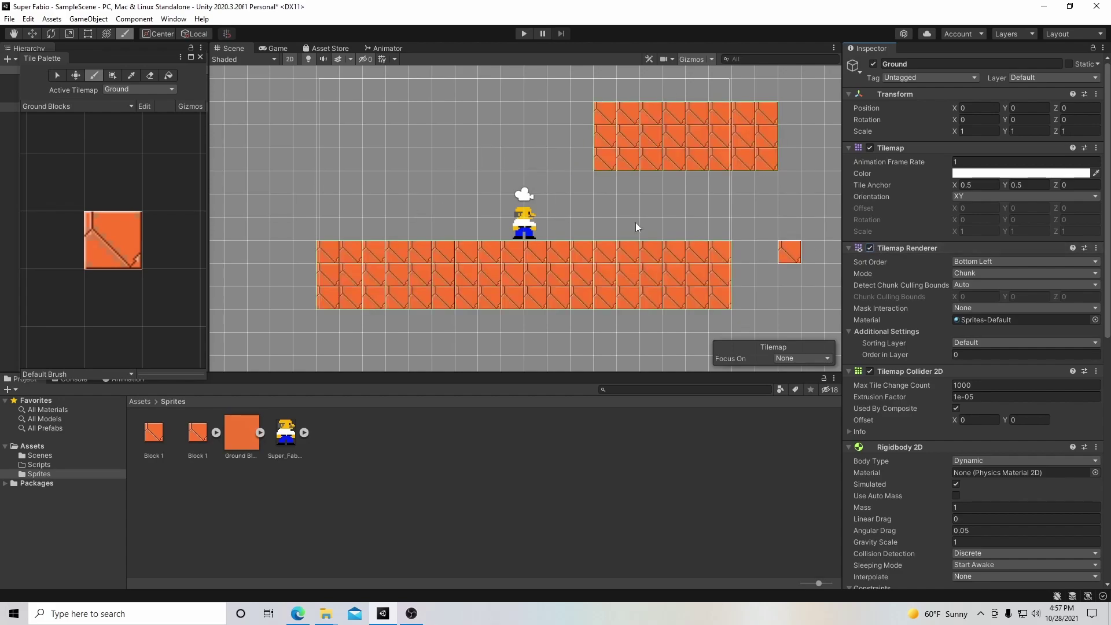
{"action": "left_click", "coordinate": [150, 76]}
{"action": "mouse_move", "coordinate": [603, 114]}
{"action": "left_mouse_down"}
{"action": "mouse_move", "coordinate": [762, 111]}
{"action": "mouse_move", "coordinate": [763, 139]}
{"action": "mouse_move", "coordinate": [634, 140]}
{"action": "mouse_move", "coordinate": [605, 155]}
{"action": "mouse_move", "coordinate": [647, 155]}
{"action": "left_mouse_up"}
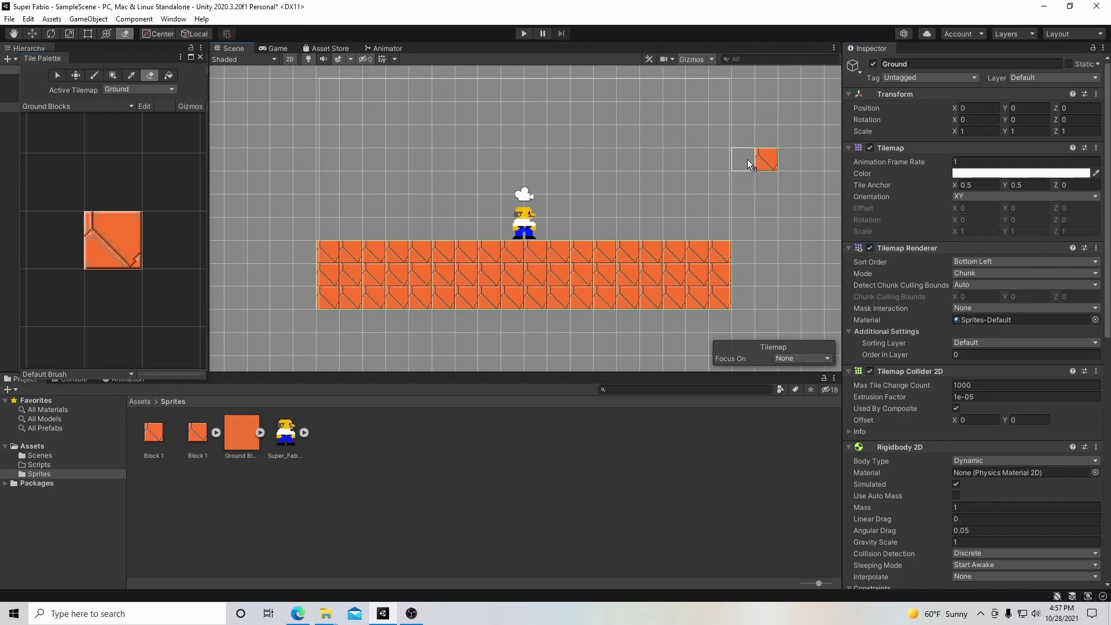
{"action": "left_click", "coordinate": [762, 162]}
{"action": "left_click", "coordinate": [200, 57]}
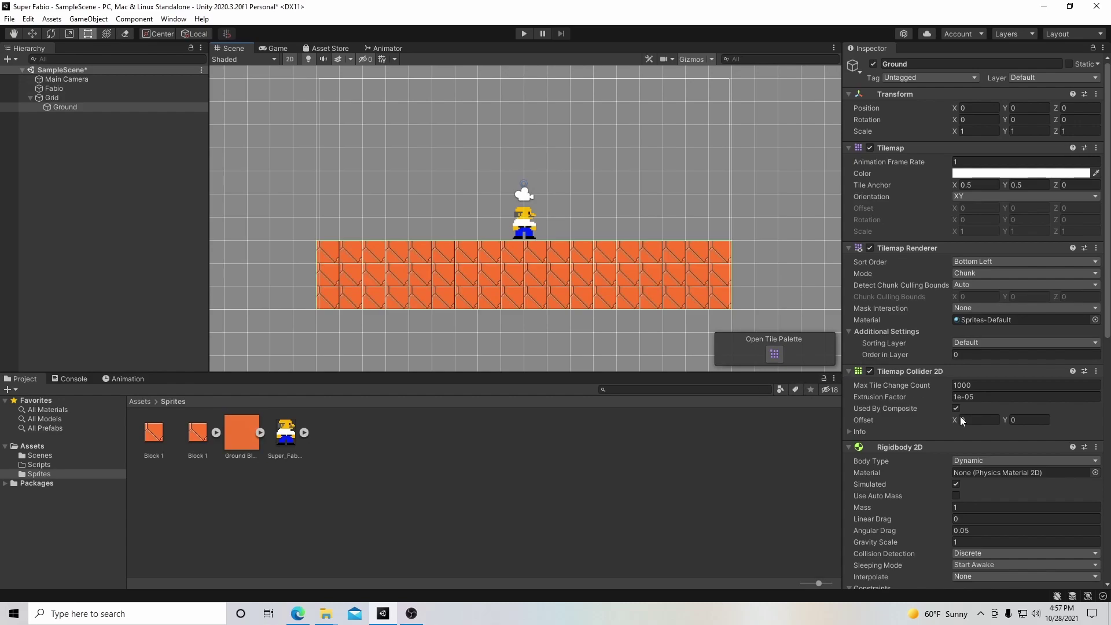
{"action": "scroll", "coordinate": [998, 483], "scroll_direction": "down", "scroll_amount": 6}
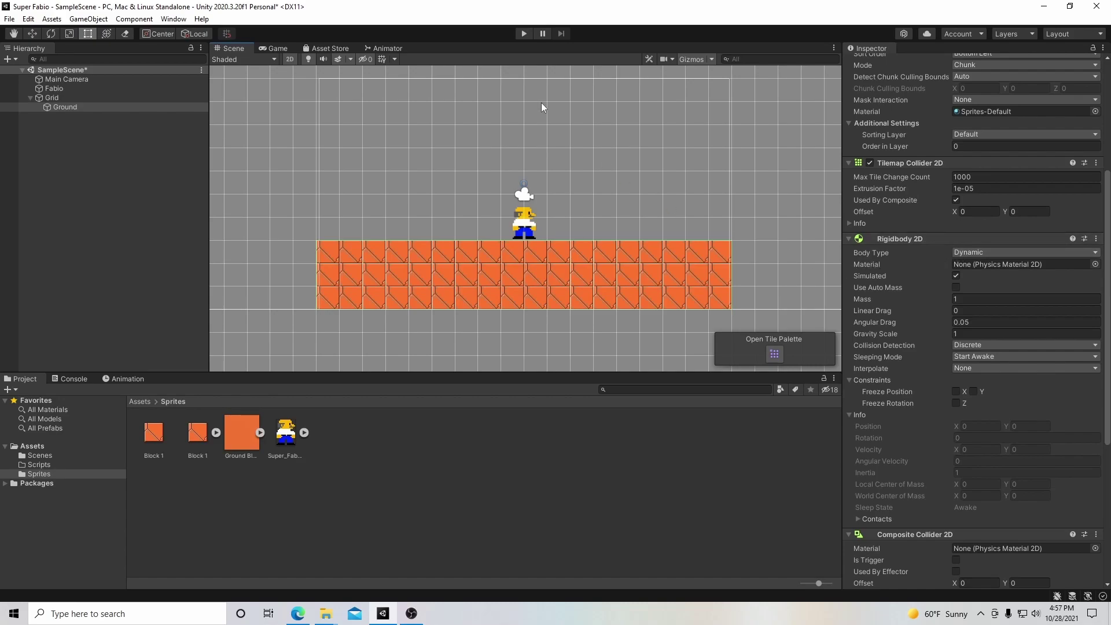
{"action": "left_click", "coordinate": [522, 35]}
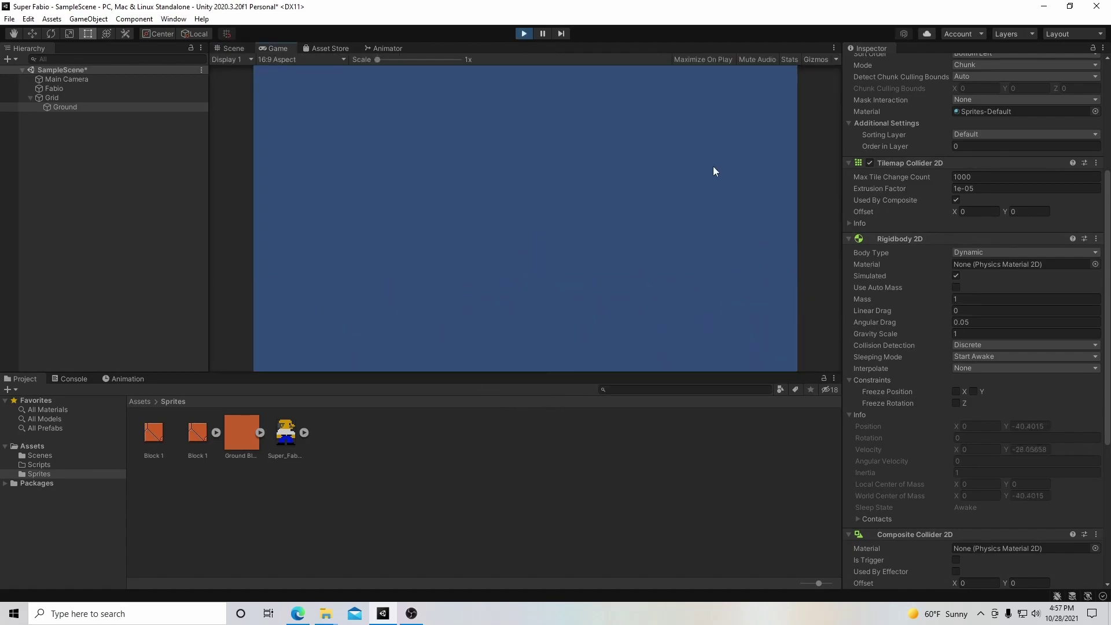
{"action": "left_click", "coordinate": [524, 33]}
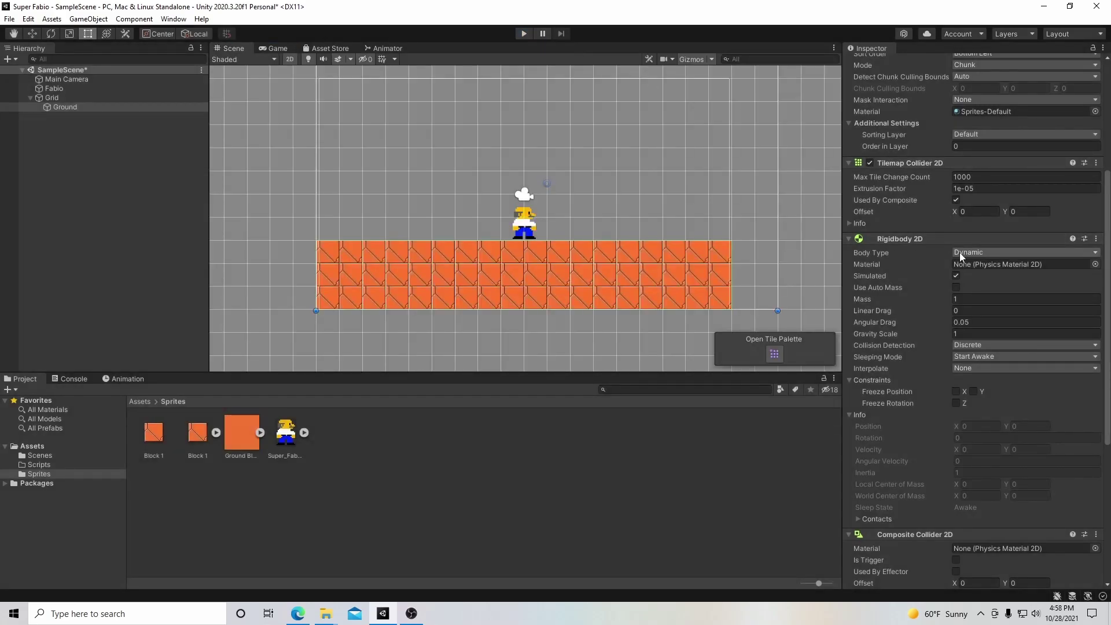
Compare Fabio's and Ground's collider and rigidbody settings, ending with Ground selected.
{"action": "left_click", "coordinate": [62, 88]}
{"action": "left_click", "coordinate": [70, 107]}
{"action": "left_click", "coordinate": [64, 88]}
{"action": "left_click", "coordinate": [68, 106]}
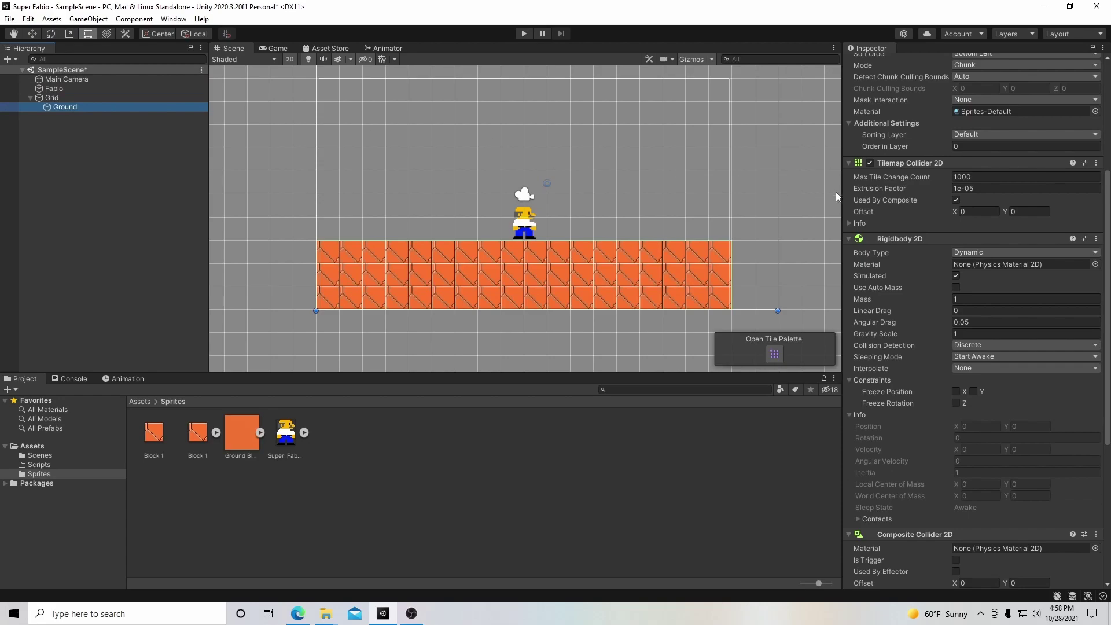
{"action": "left_click", "coordinate": [54, 86]}
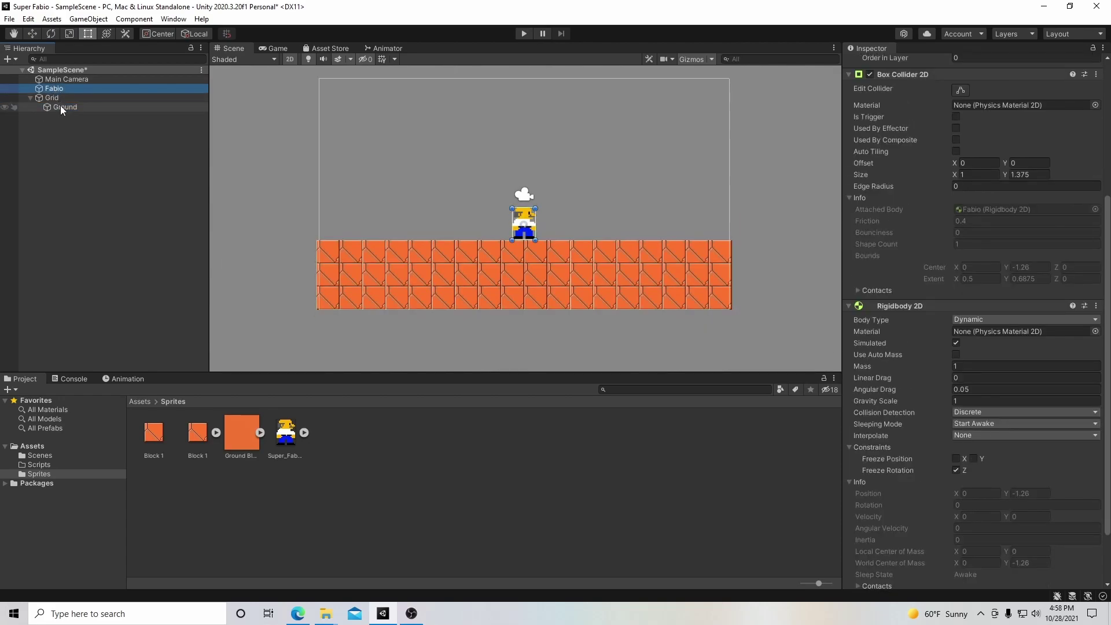
{"action": "left_click", "coordinate": [60, 107]}
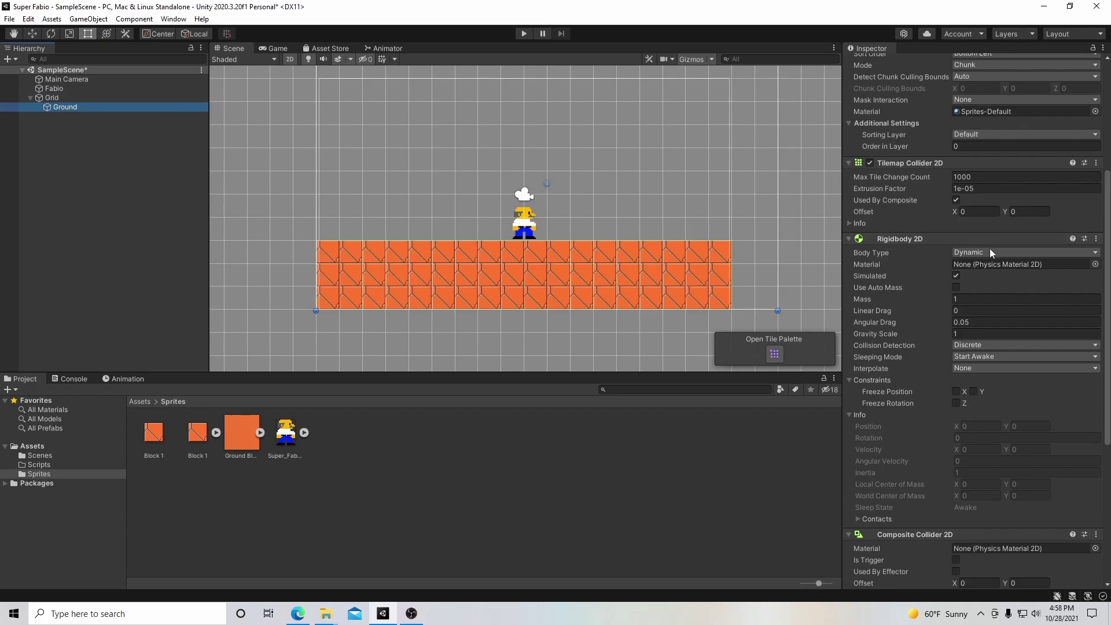
Set Ground's Rigidbody 2D Body Type to Static.
{"action": "left_click", "coordinate": [990, 253]}
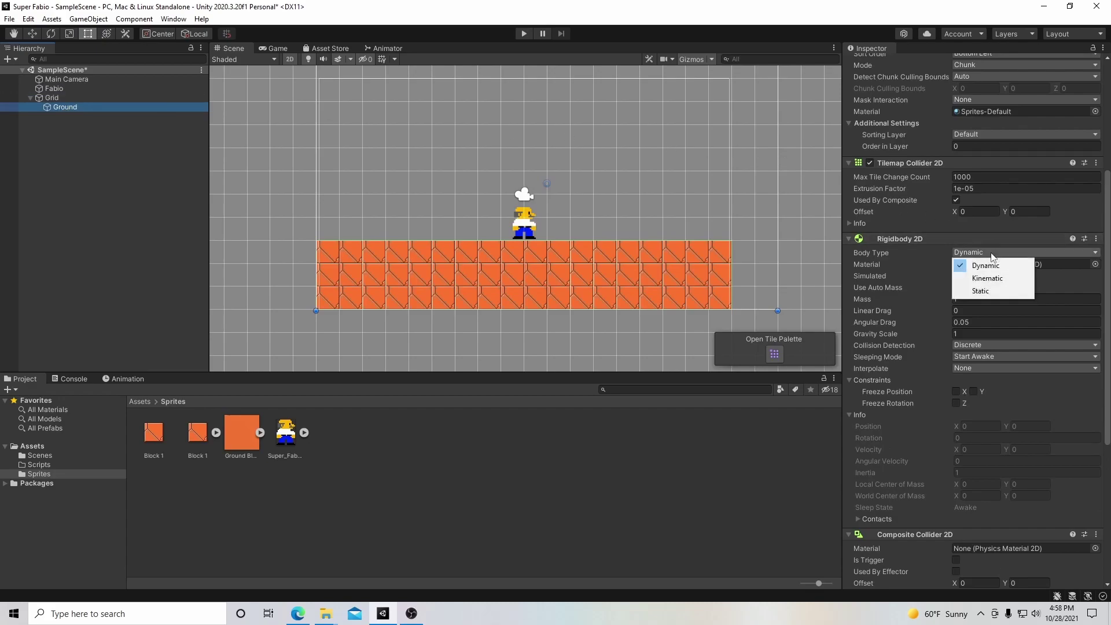
{"action": "left_click", "coordinate": [978, 288]}
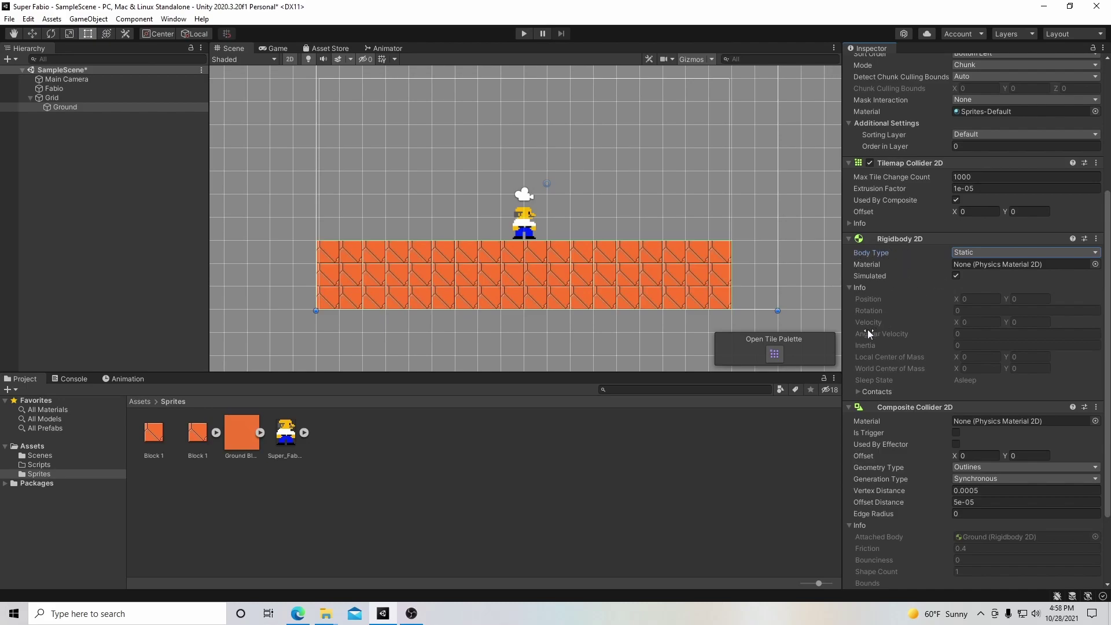
{"action": "left_click", "coordinate": [997, 252]}
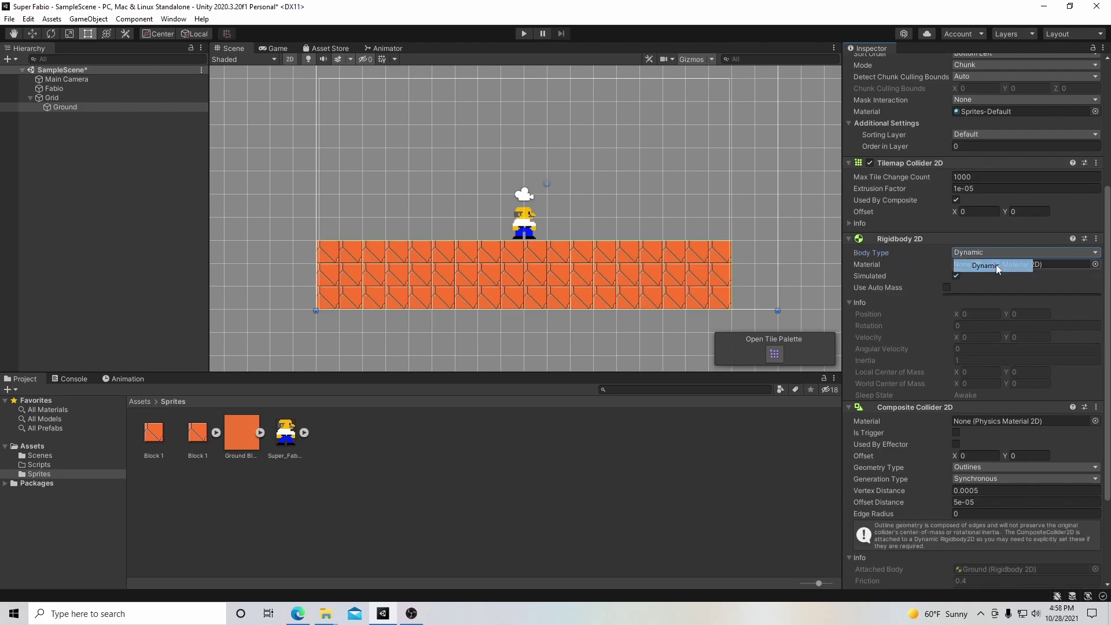
{"action": "left_click", "coordinate": [995, 265]}
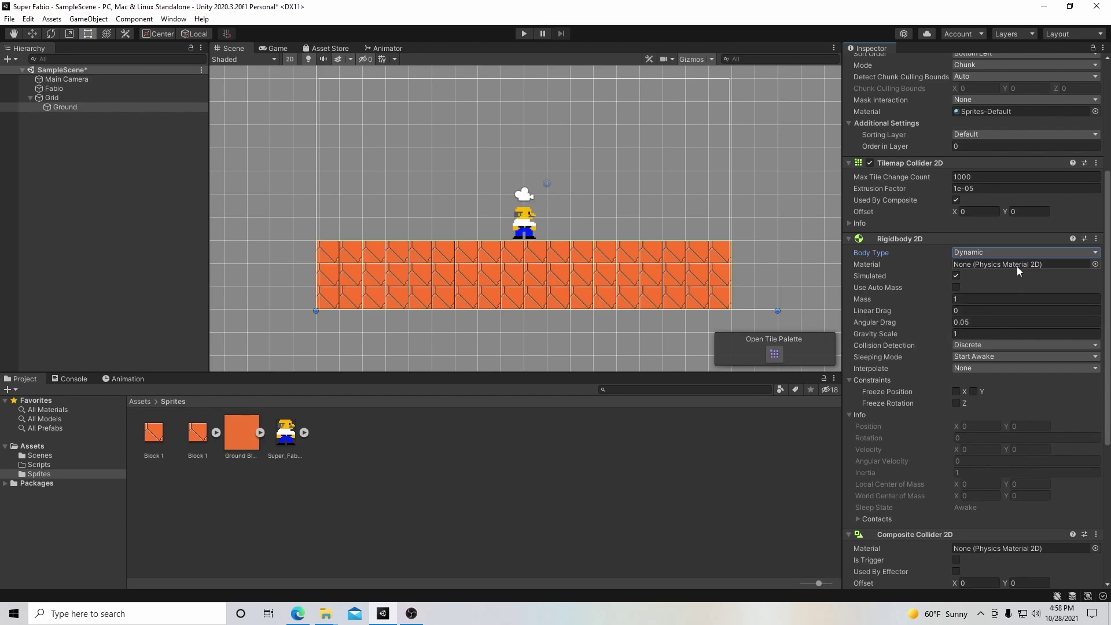
{"action": "left_click", "coordinate": [982, 253]}
{"action": "left_click", "coordinate": [982, 291]}
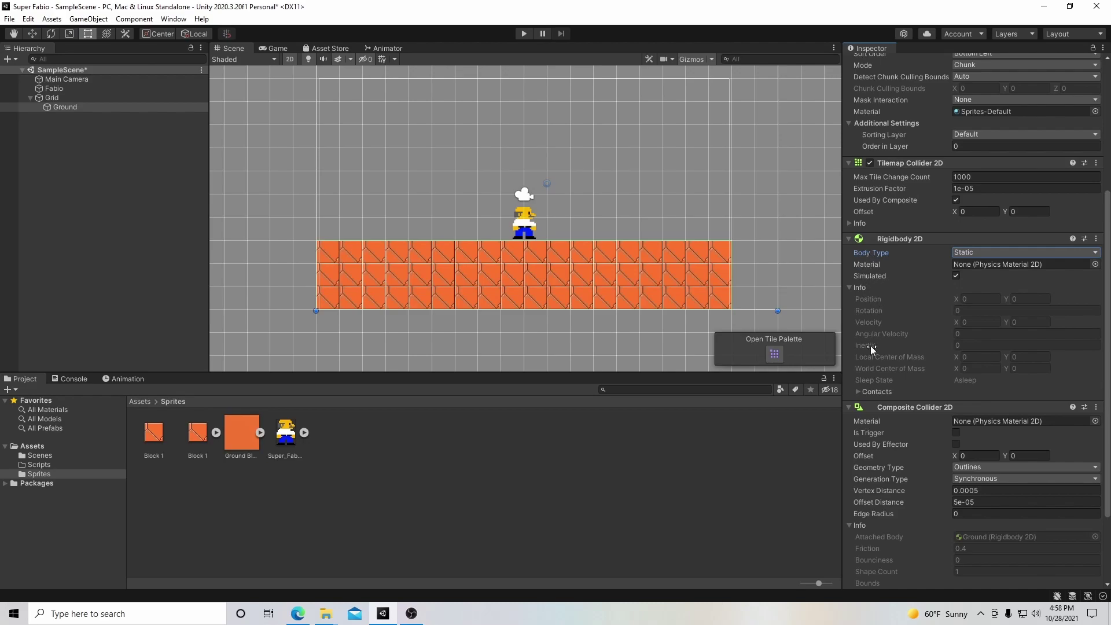
{"action": "scroll", "coordinate": [870, 345], "scroll_direction": "up", "scroll_amount": 5}
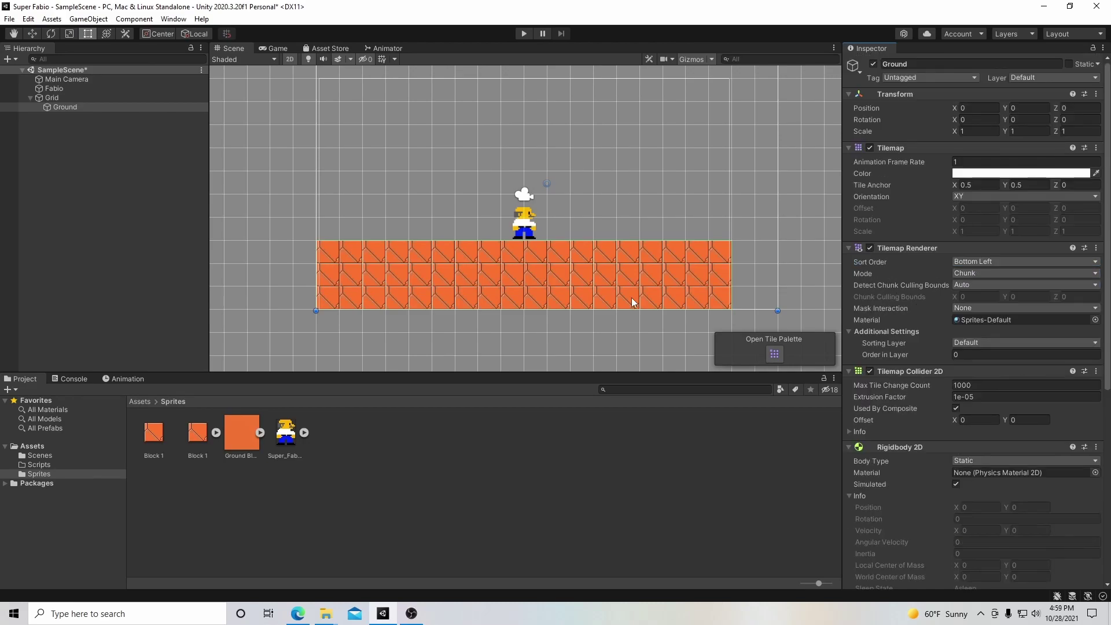
Start Play mode and select Fabio with the Move tool in the Scene view.
{"action": "left_click", "coordinate": [525, 34]}
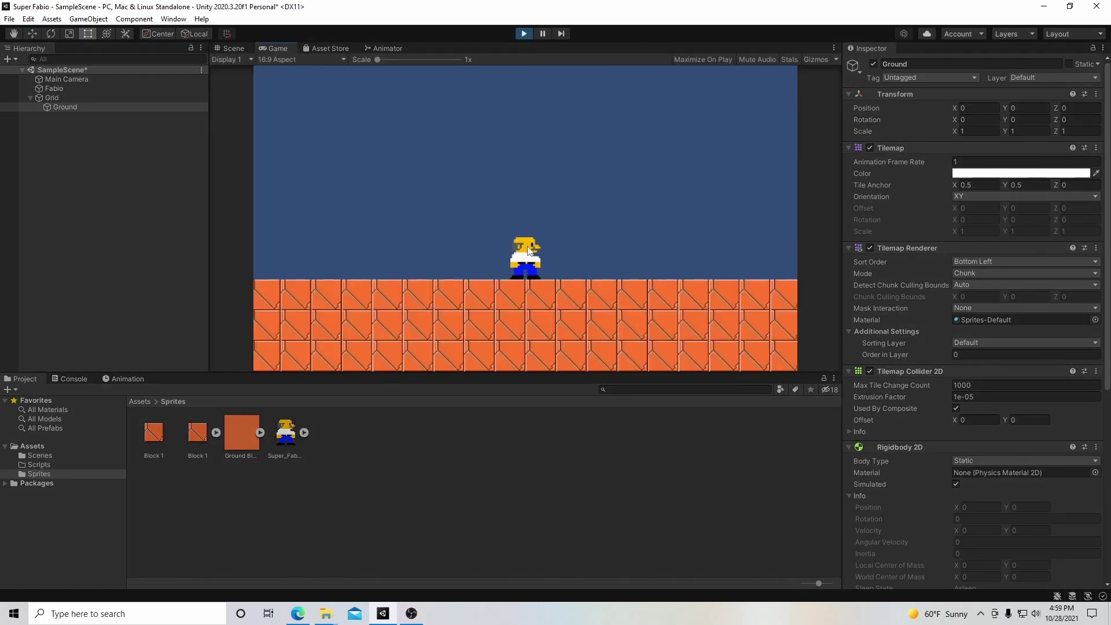
{"action": "left_click", "coordinate": [231, 49]}
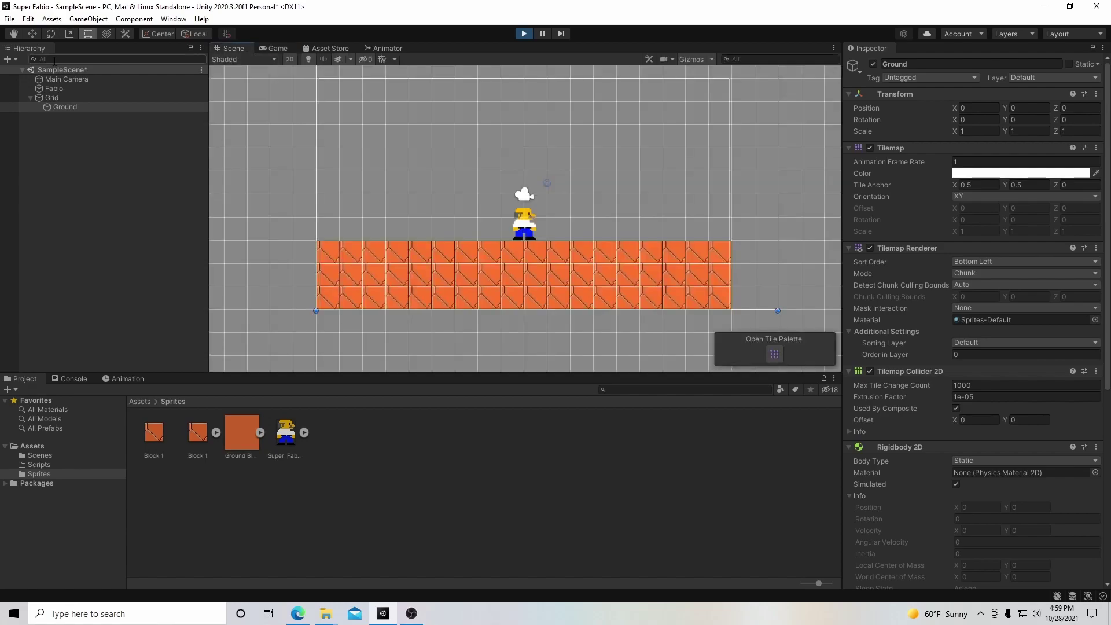
{"action": "left_click", "coordinate": [33, 33]}
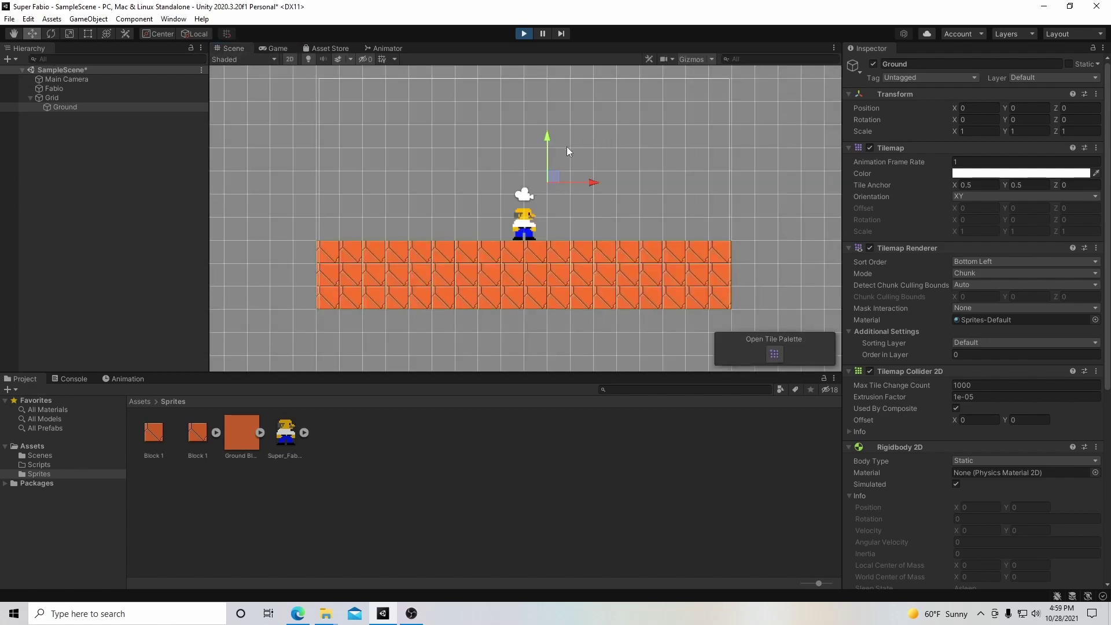
{"action": "left_click", "coordinate": [95, 88]}
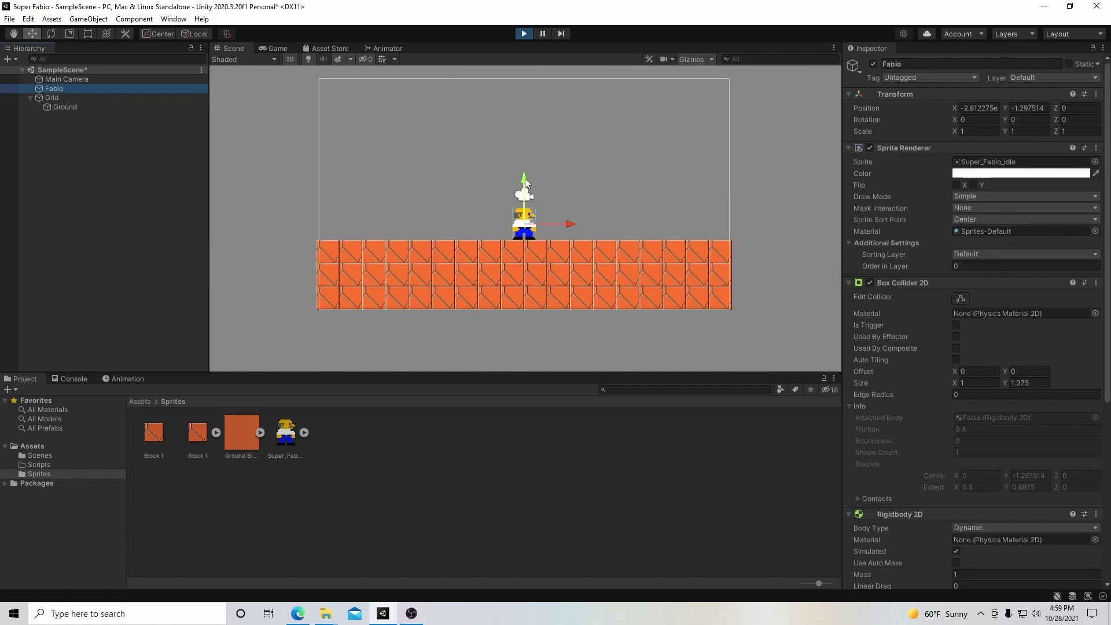
Lift Fabio above the ground repeatedly to watch him land, then stop and show Game view.
{"action": "left_click_drag", "start_coordinate": [524, 177], "coordinate": [538, 106]}
{"action": "left_click_drag", "start_coordinate": [525, 179], "coordinate": [548, 106]}
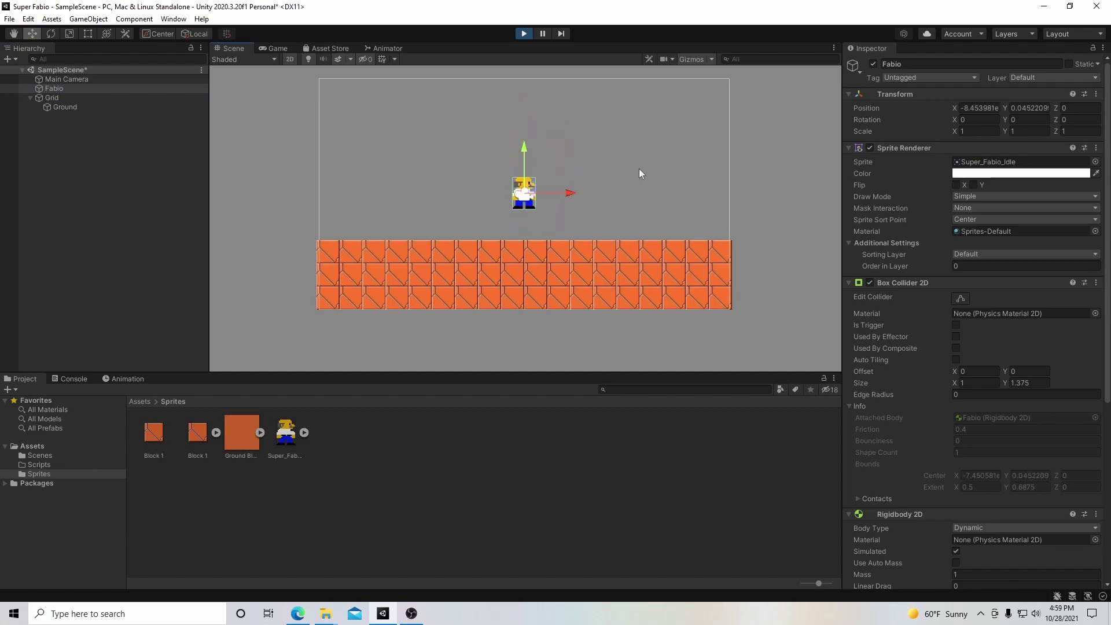
{"action": "left_click_drag", "start_coordinate": [525, 176], "coordinate": [527, 98]}
{"action": "left_click", "coordinate": [523, 34]}
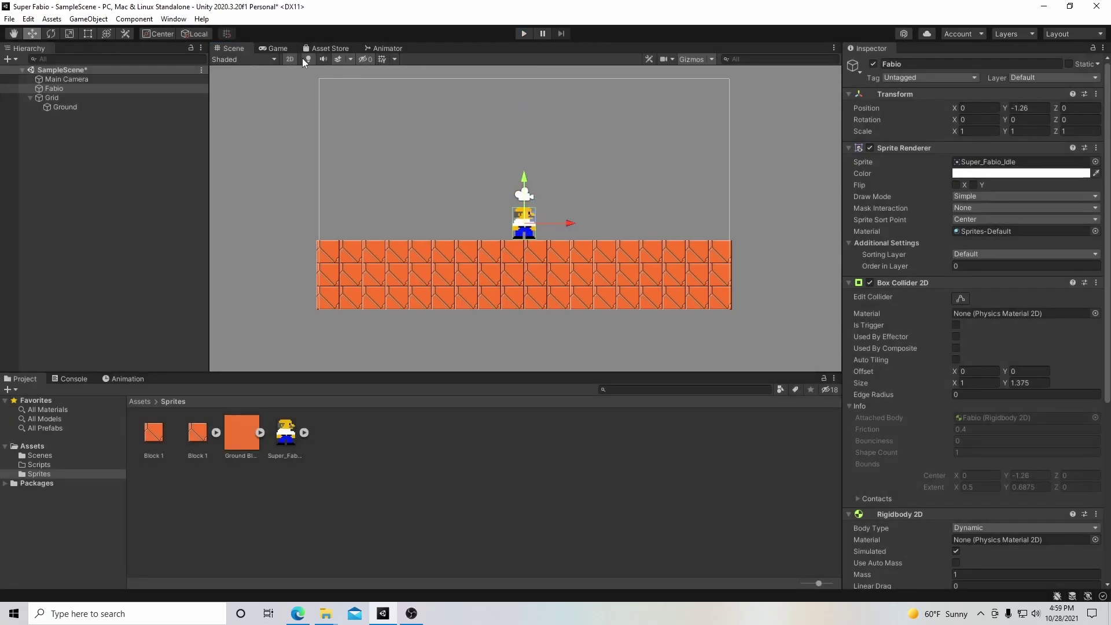
{"action": "left_click", "coordinate": [279, 48]}
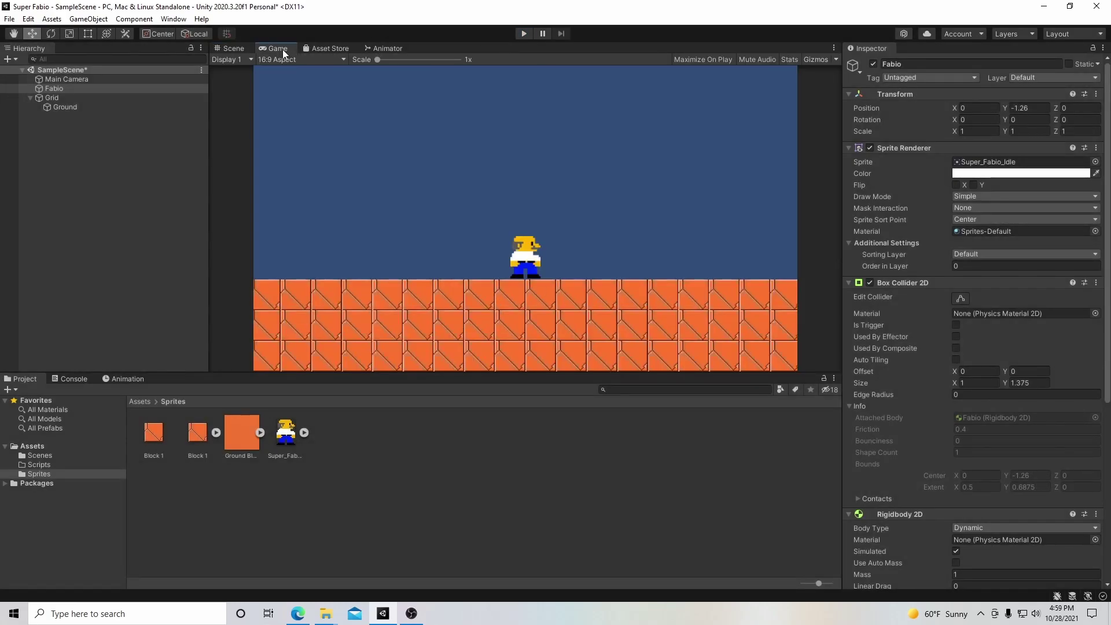